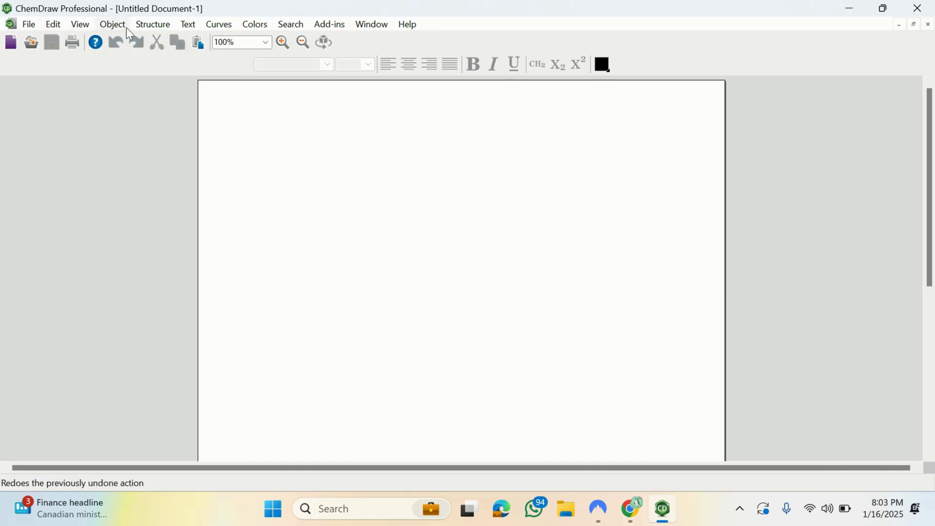
left_click(29, 24)
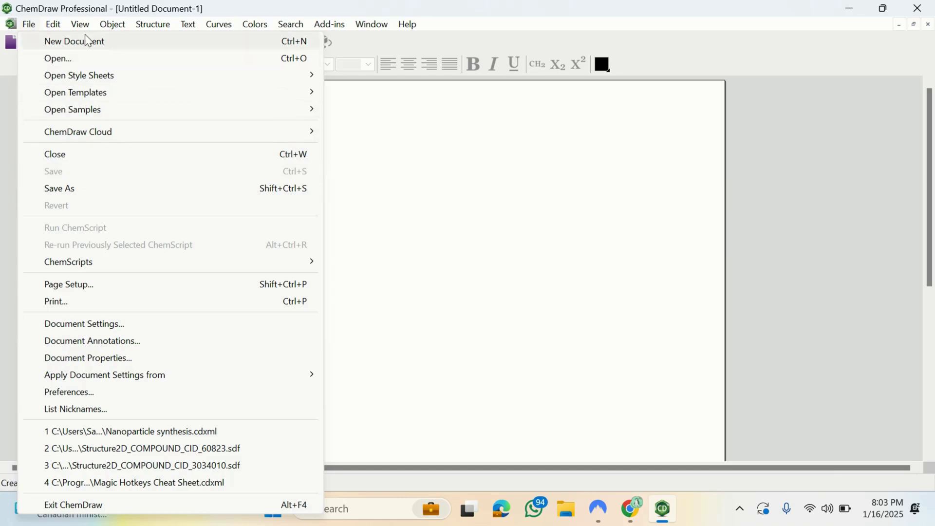
left_click(30, 24)
left_click(54, 24)
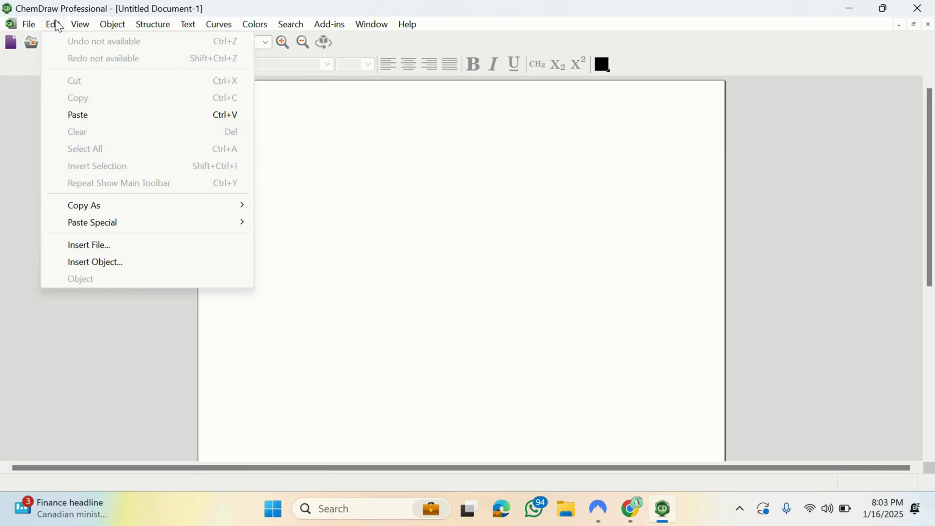
mouse_move(81, 24)
left_click(360, 212)
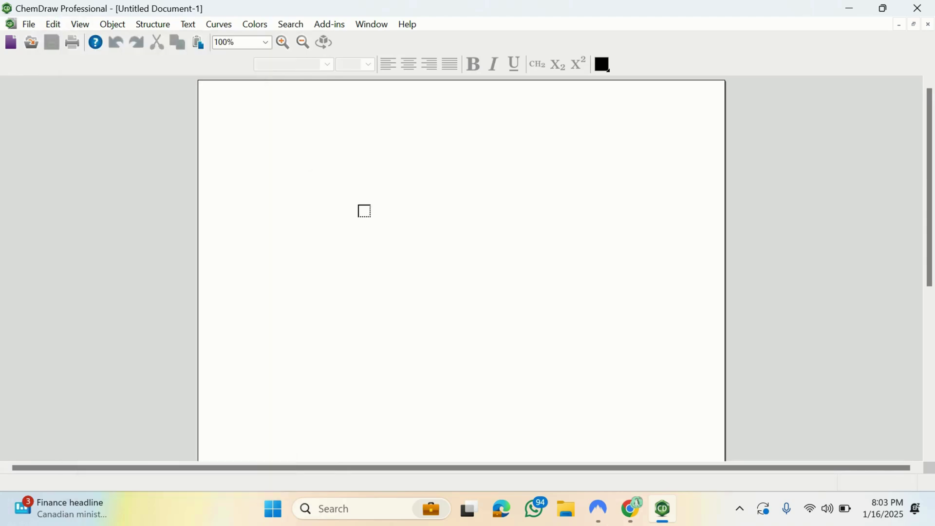
left_click(31, 23)
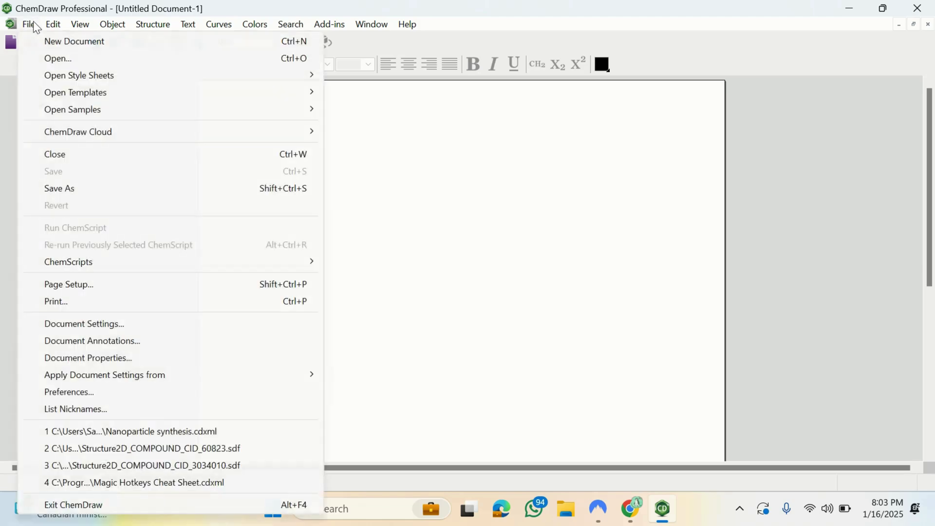
left_click(44, 23)
left_click(45, 23)
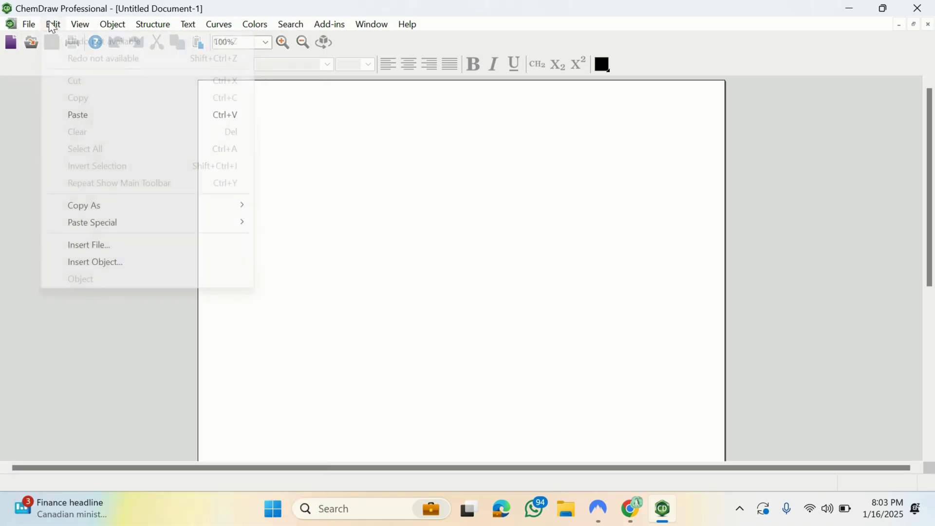
mouse_move(81, 25)
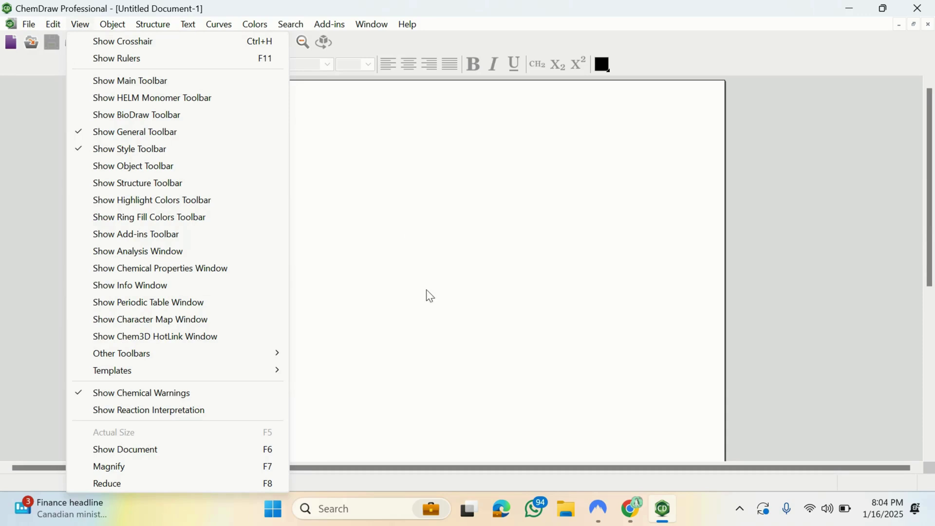
left_click(420, 204)
left_click_drag(292, 139, 579, 325)
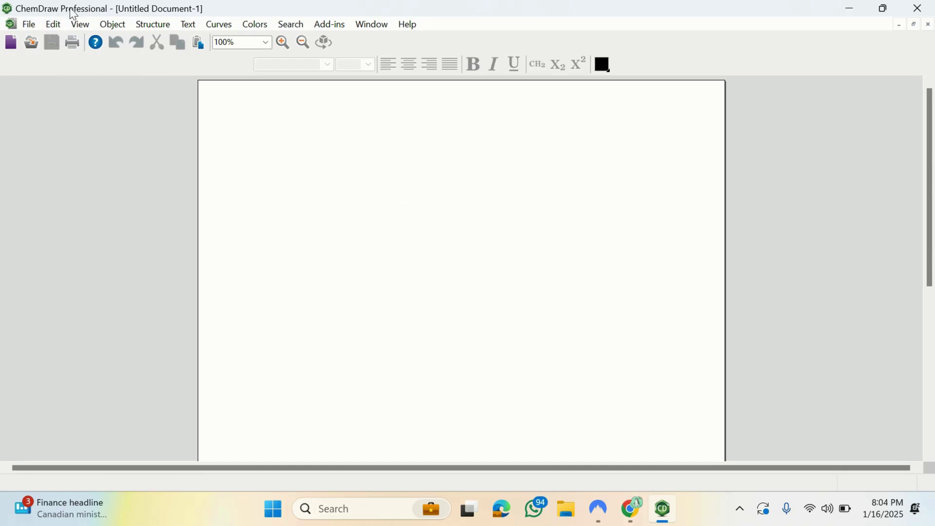
Display the Main Toolbar with the drawing tools
left_click(53, 24)
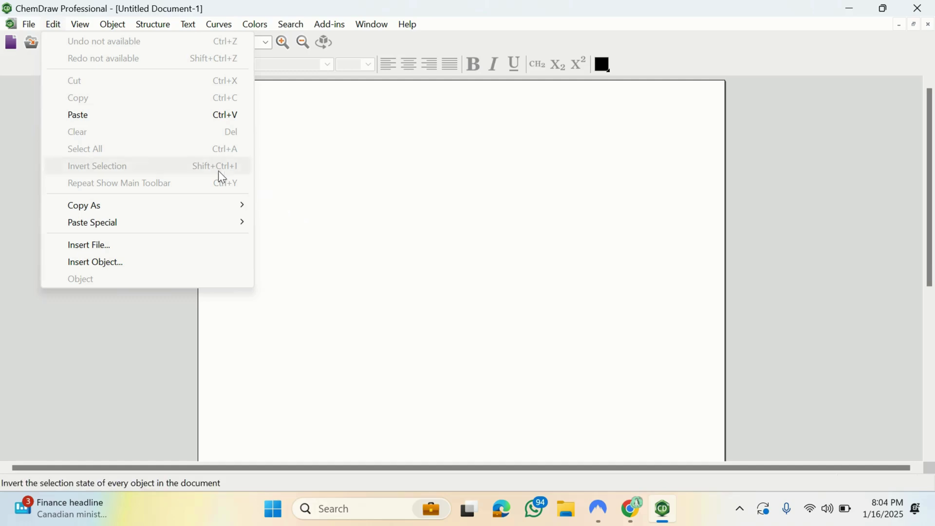
mouse_move(81, 24)
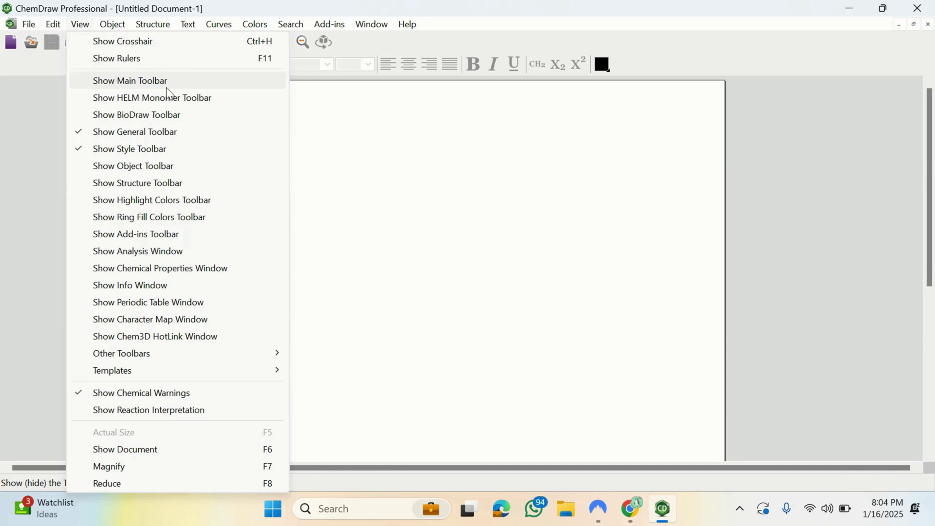
left_click(84, 83)
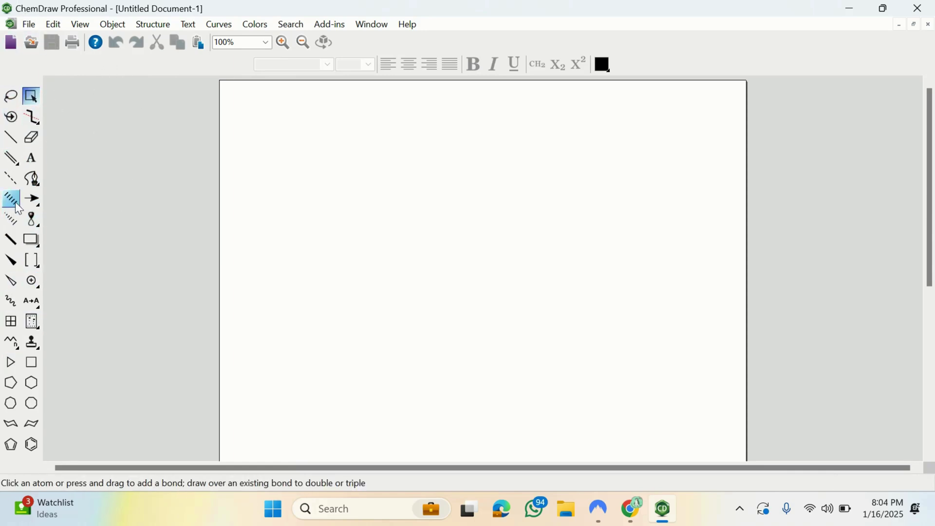
left_click(81, 26)
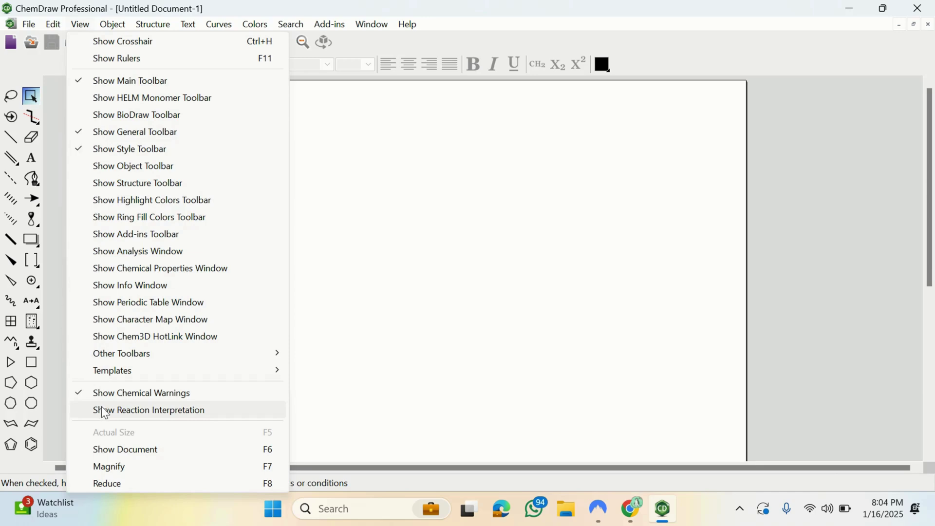
mouse_move(223, 371)
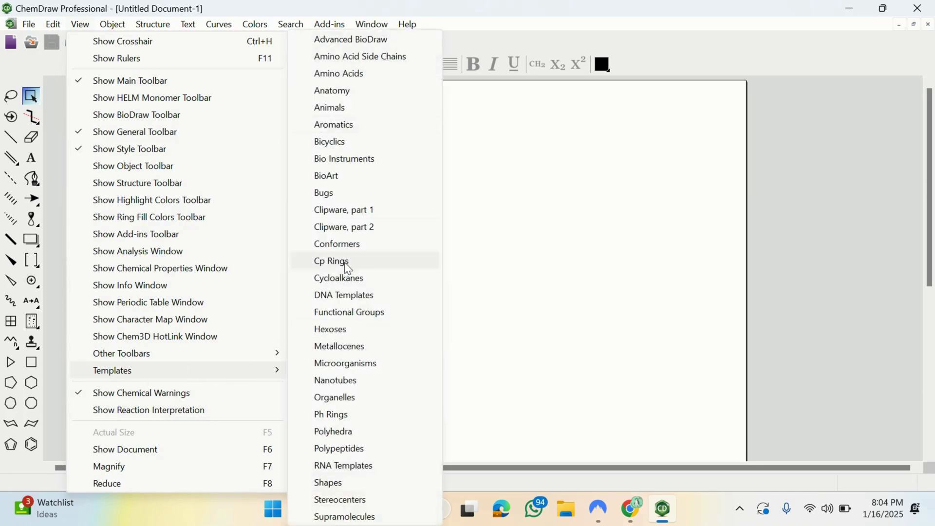
left_click(492, 341)
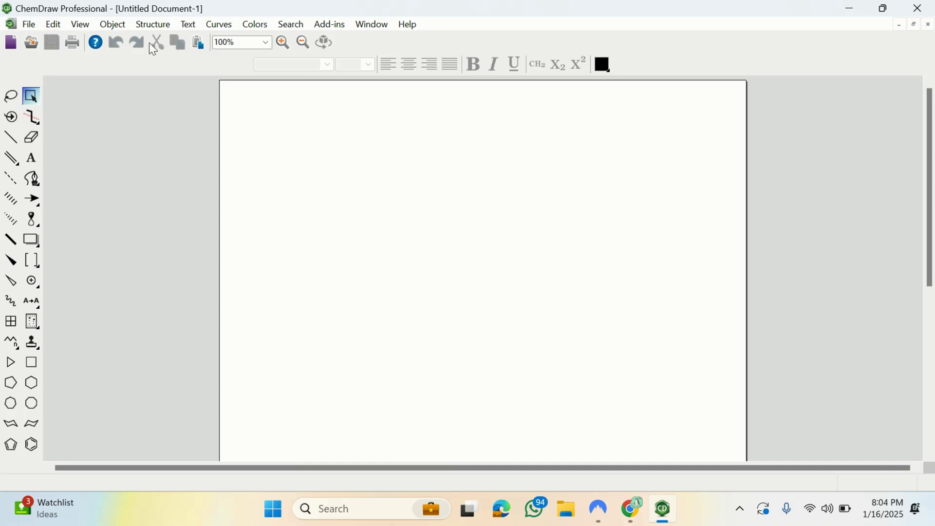
left_click(116, 24)
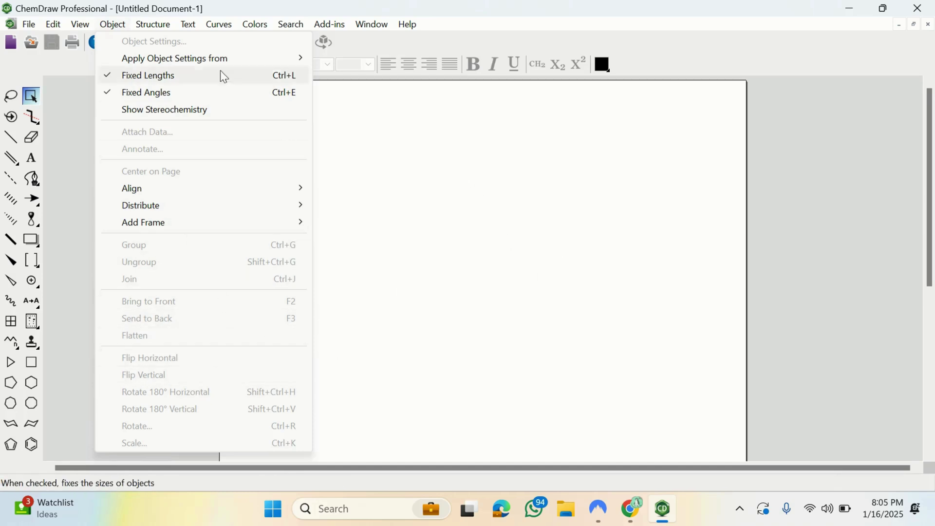
left_click(154, 24)
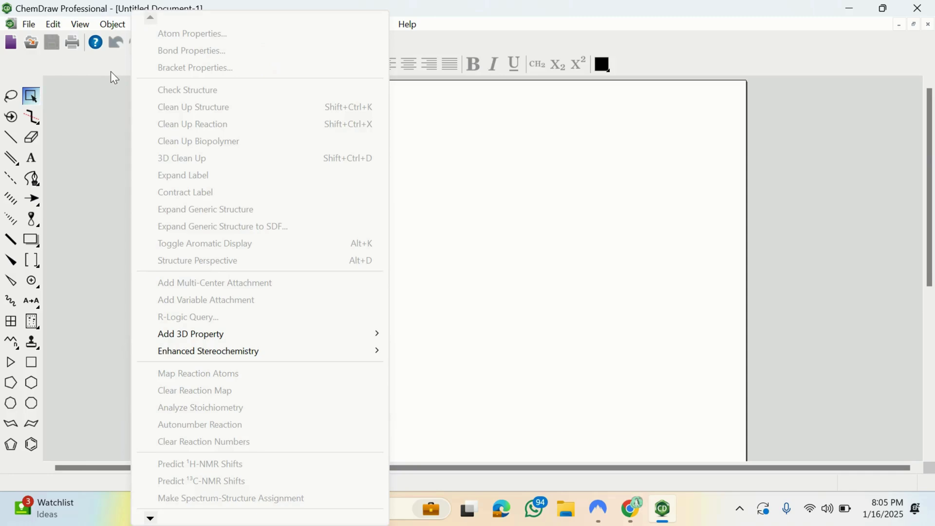
left_click(111, 72)
left_click(157, 24)
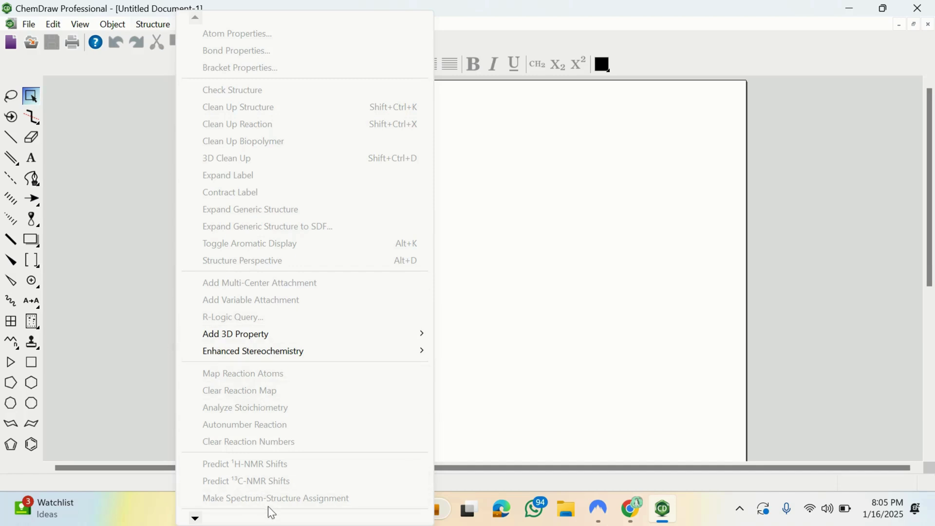
mouse_move(195, 519)
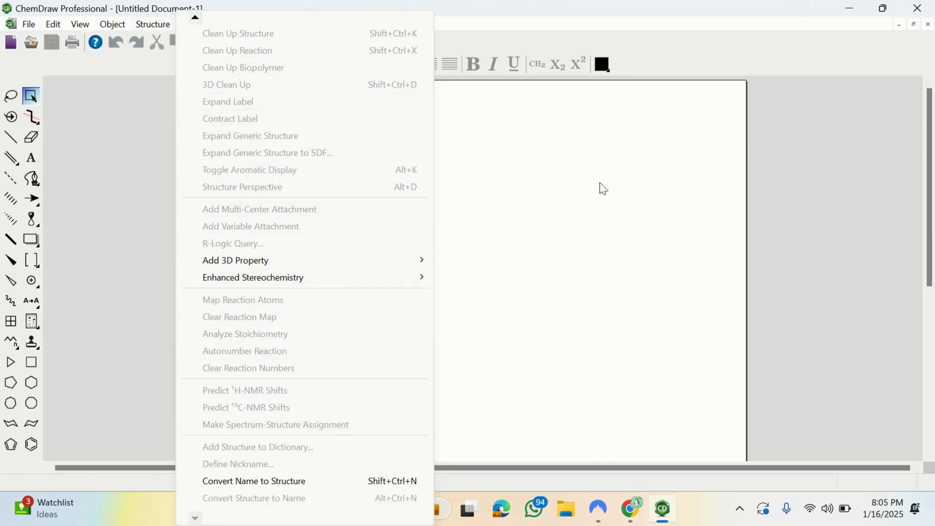
left_click(509, 178)
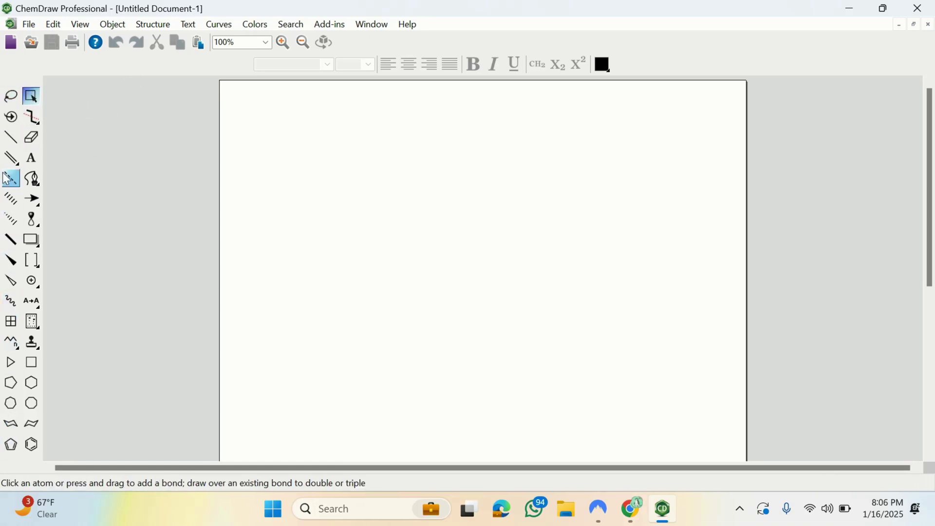
Draw a cyclohexane ring in the upper middle part of the page
left_click(11, 99)
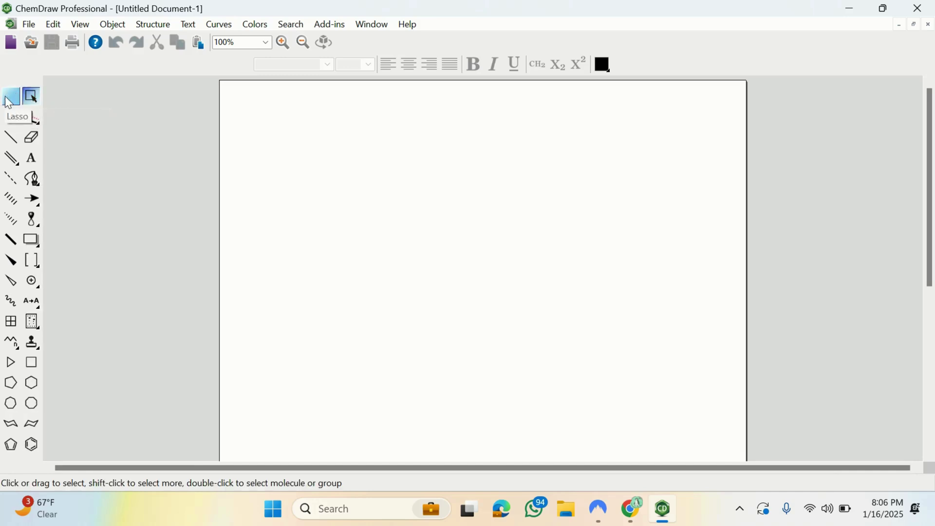
left_click(30, 97)
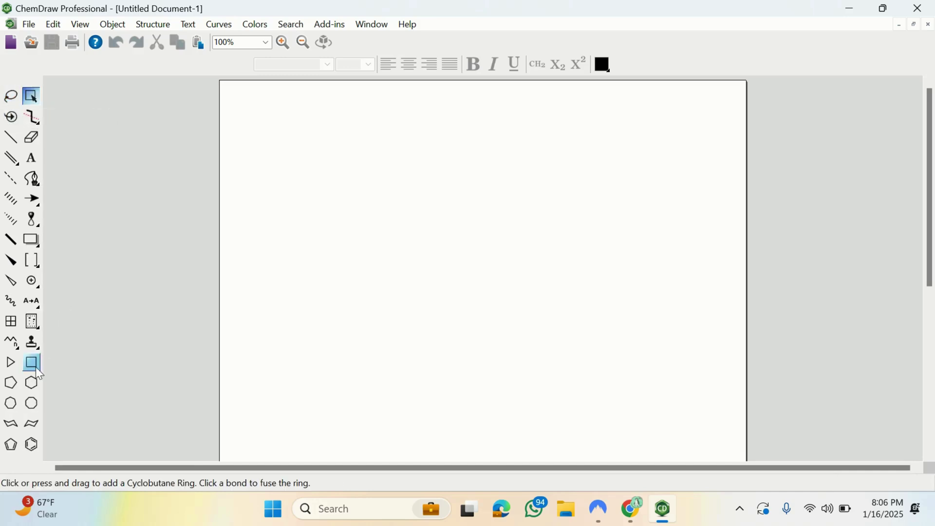
left_click(32, 385)
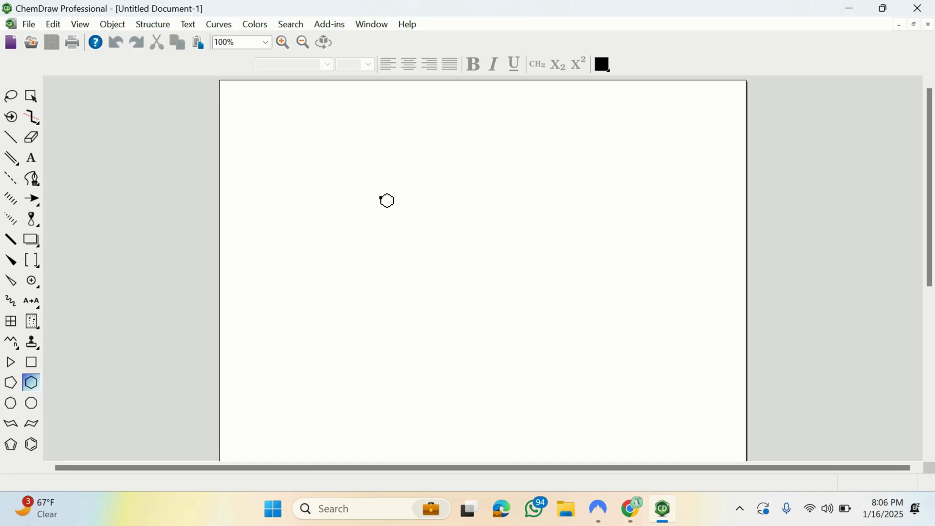
left_click(383, 199)
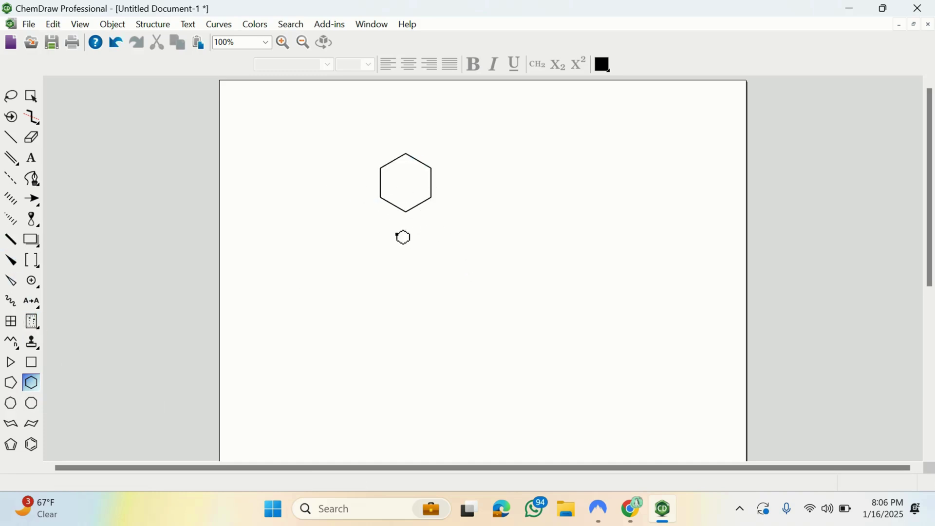
Select the cyclohexane ring, first with the Lasso tool and again with the Marquee tool
left_click(13, 97)
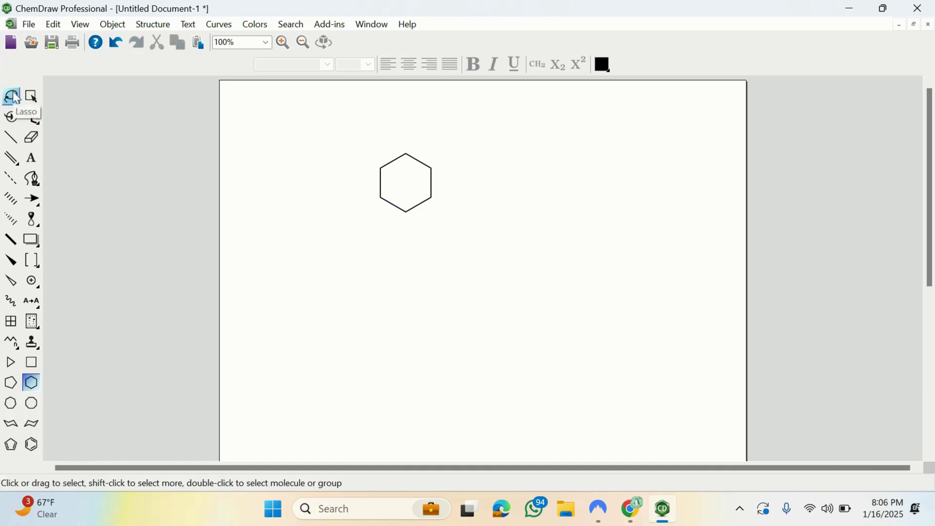
double_click(12, 97)
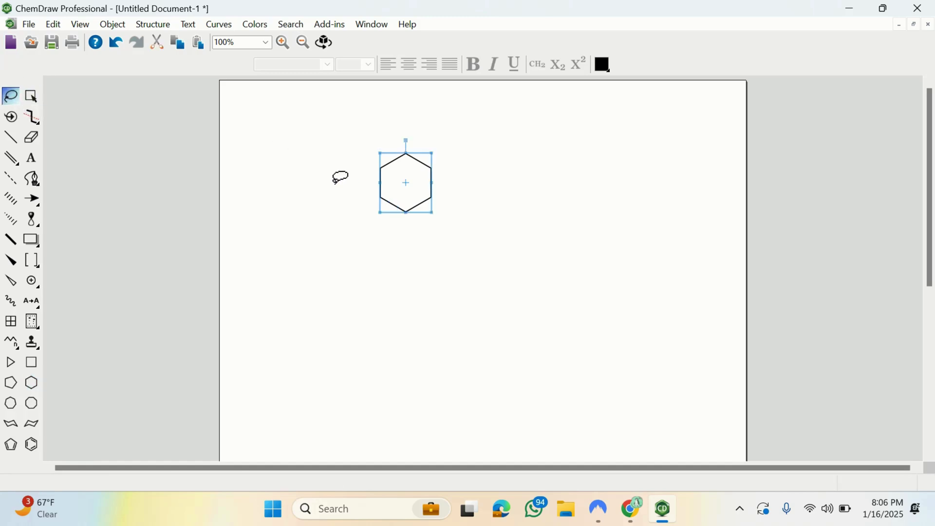
mouse_move(367, 162)
left_mouse_down()
mouse_move(373, 214)
mouse_move(415, 258)
mouse_move(469, 169)
mouse_move(424, 123)
mouse_move(319, 136)
mouse_move(255, 230)
mouse_move(313, 297)
mouse_move(355, 324)
mouse_move(394, 316)
mouse_move(336, 304)
mouse_move(328, 244)
mouse_move(349, 235)
mouse_move(333, 176)
left_mouse_up()
left_click(30, 97)
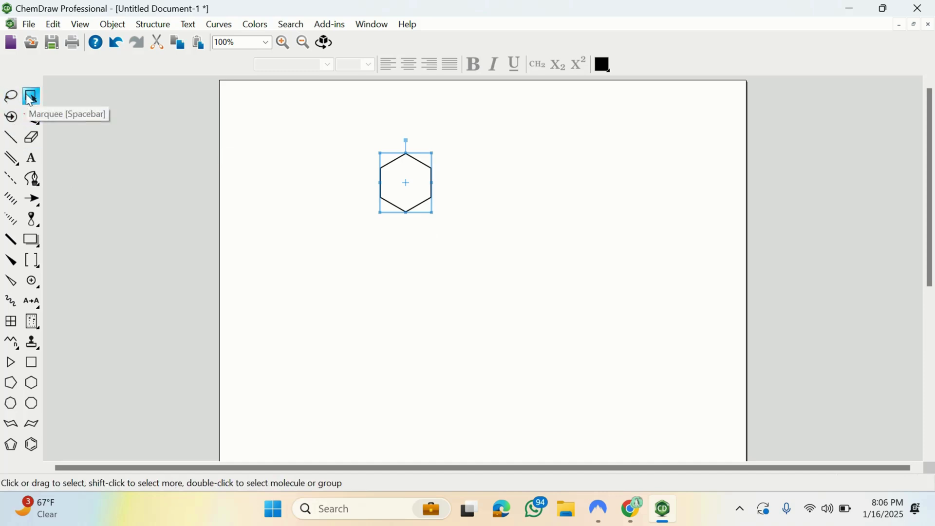
left_click_drag(317, 125, 505, 270)
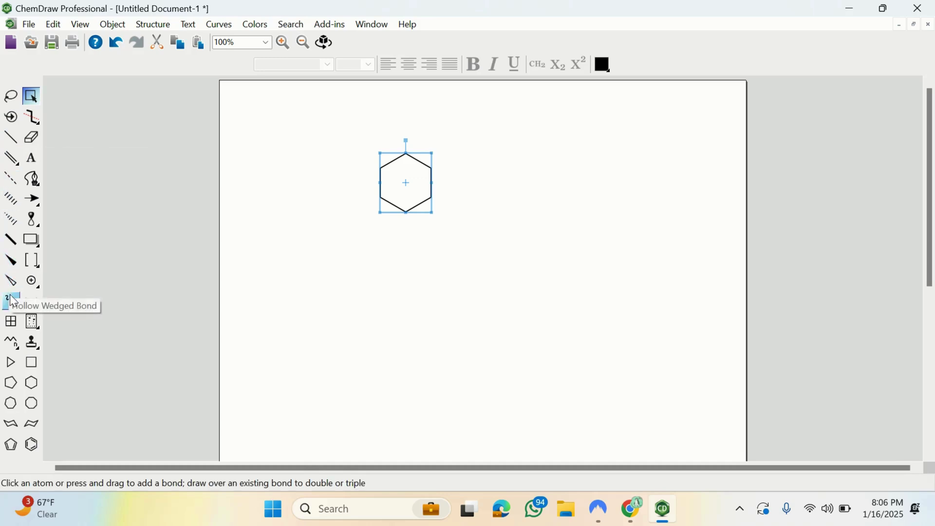
Add a solid single bond to the ring's lower-right atom and a double bond to its upper-right atom
left_click(12, 139)
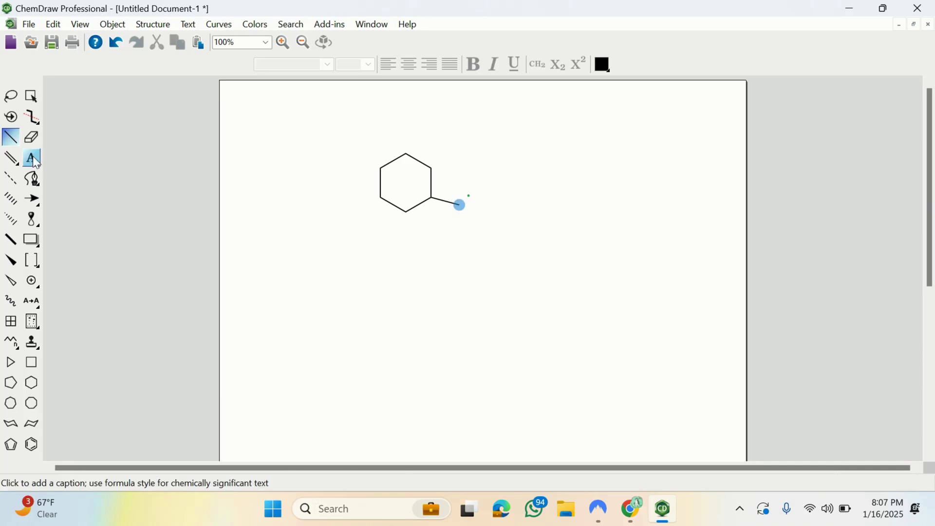
left_click(12, 161)
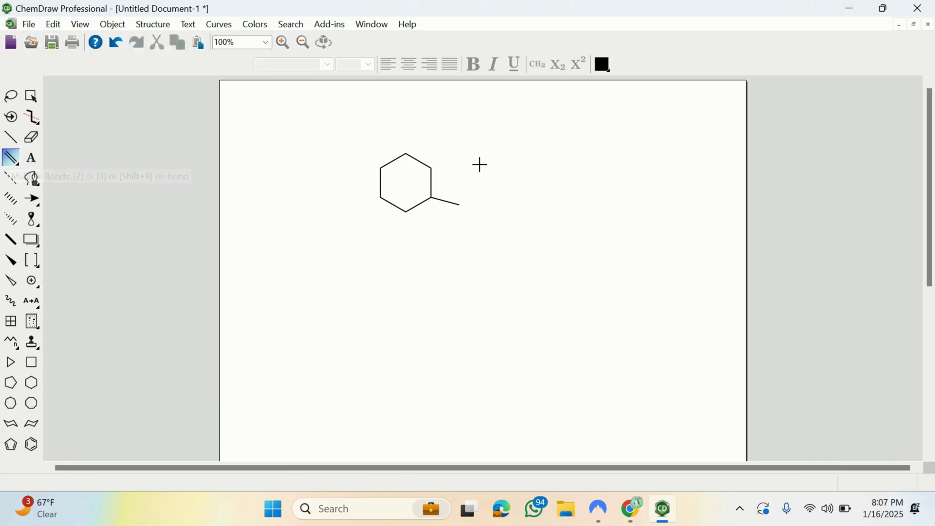
left_click_drag(430, 166, 456, 153)
left_click(10, 138)
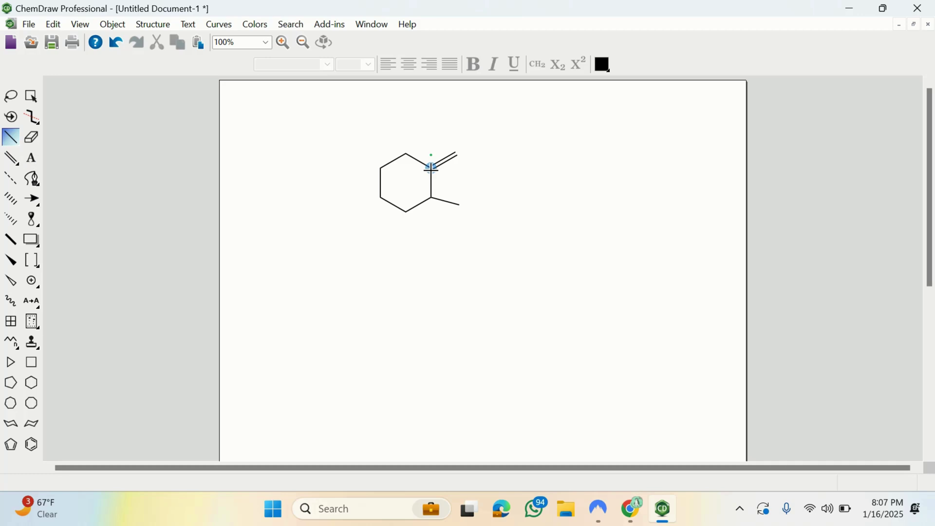
left_click(452, 178)
key("ctrl+z")
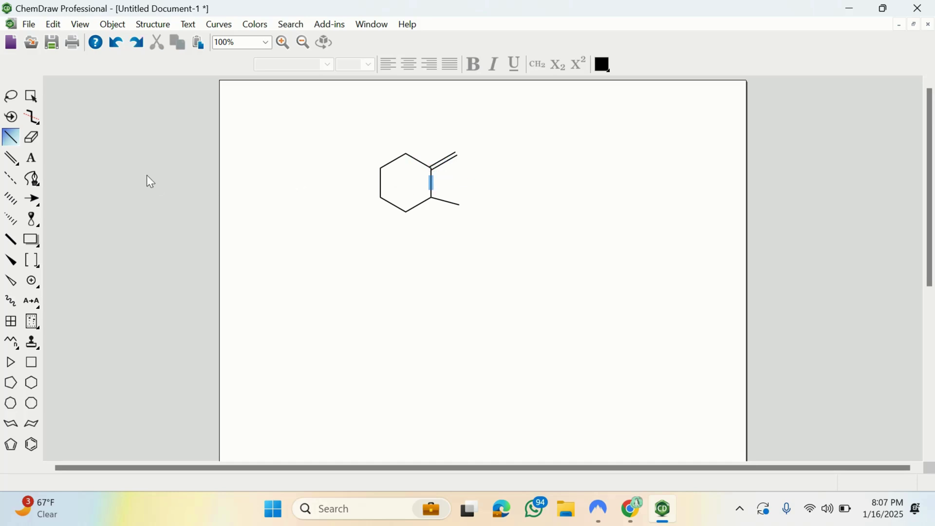
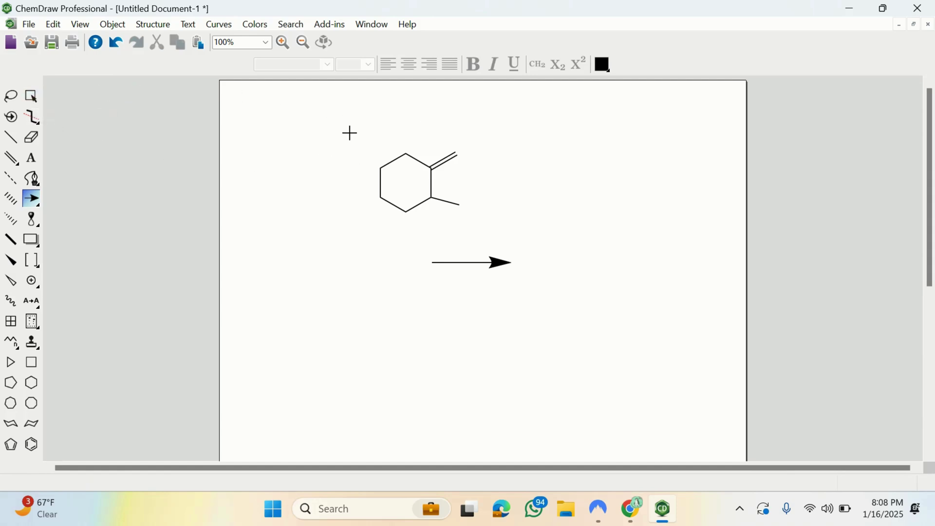
Draw a long arrow slanting down past the ring's left side, and delete all objects on the page with a marquee selection
left_click_drag(352, 125, 387, 247)
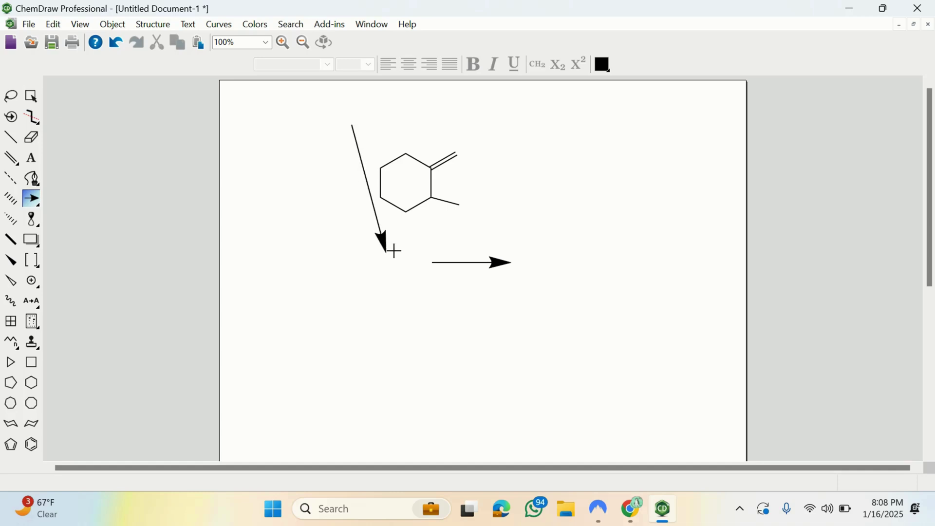
left_click(32, 97)
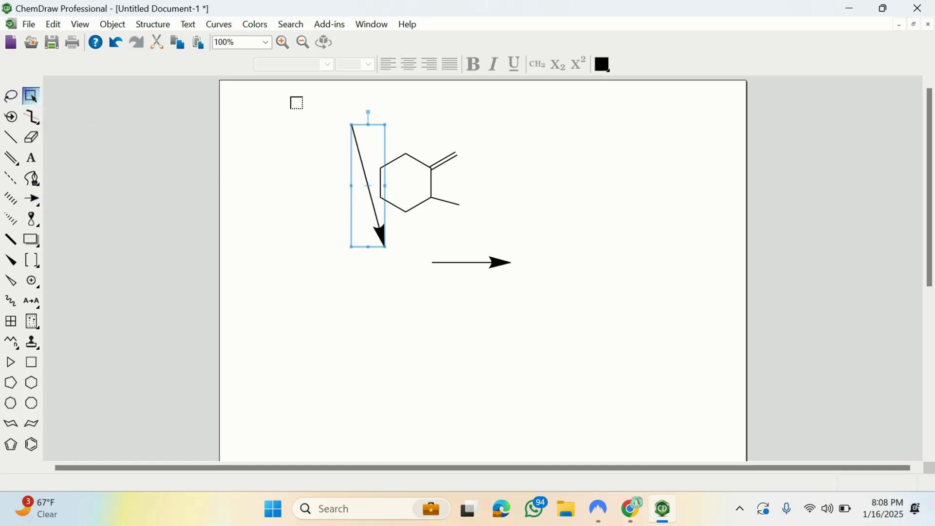
left_click_drag(298, 96, 574, 330)
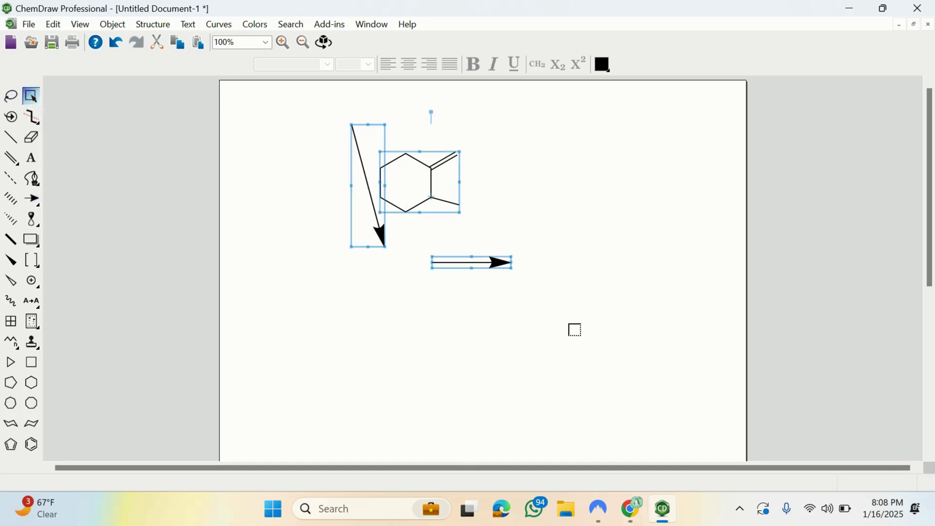
key("Delete")
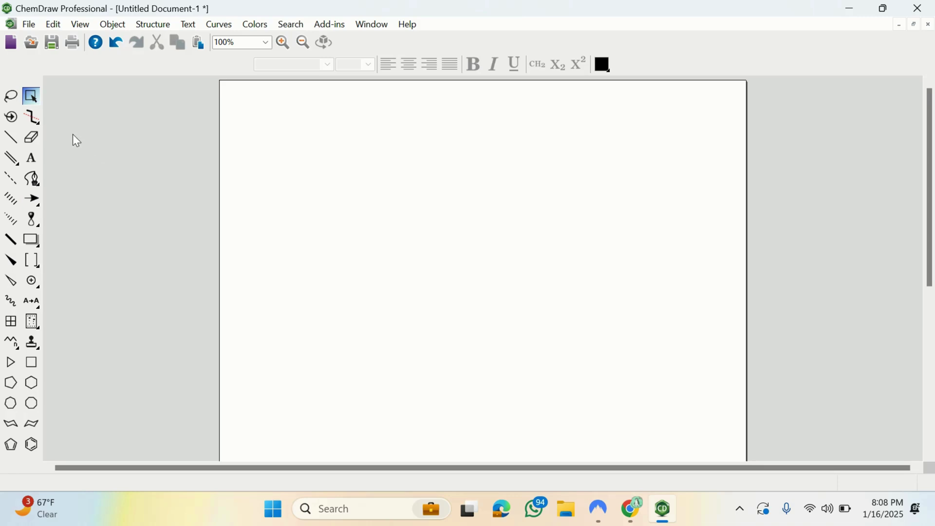
right_click(28, 103)
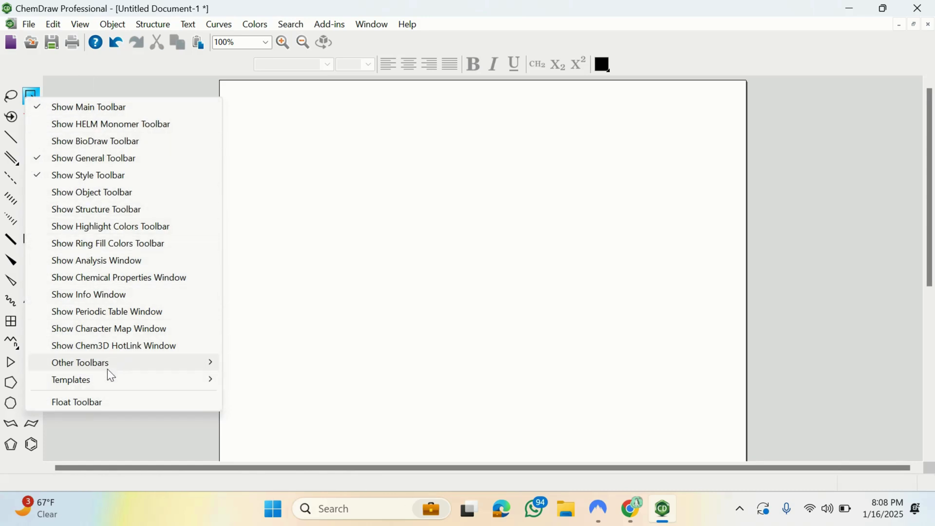
mouse_move(132, 381)
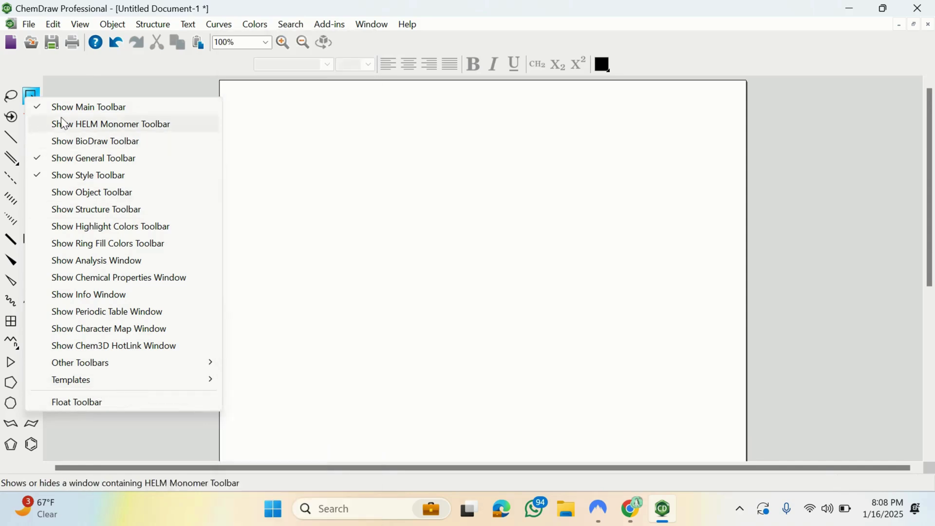
left_click(100, 88)
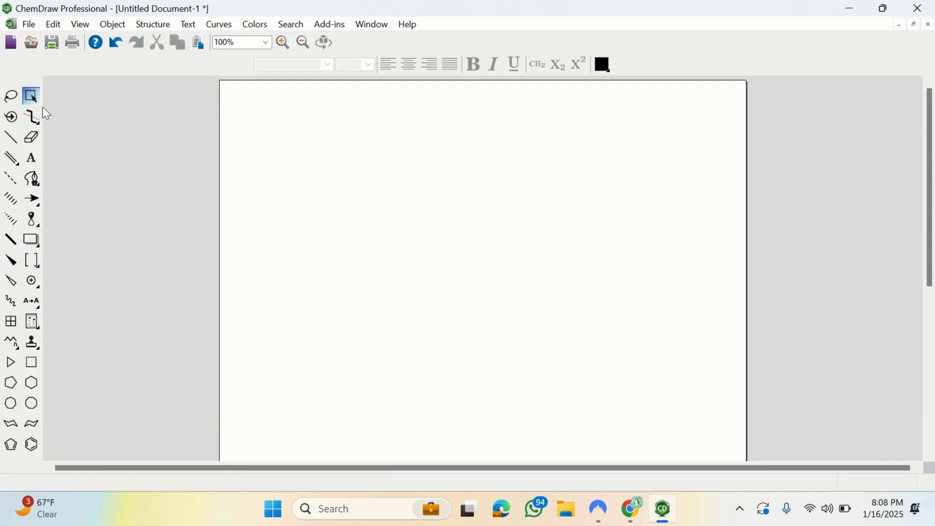
Place the microscope from the Bio Instruments templates near the upper edge of the page
left_click(85, 27)
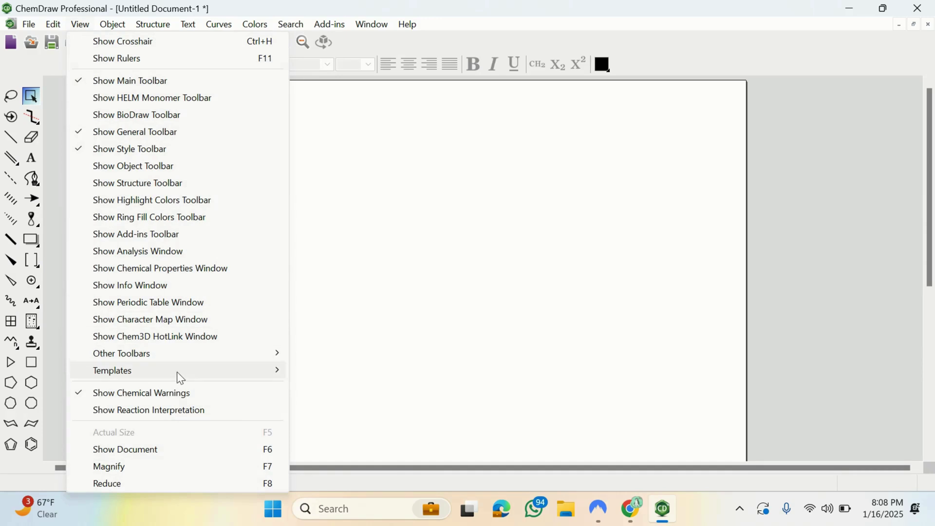
mouse_move(188, 370)
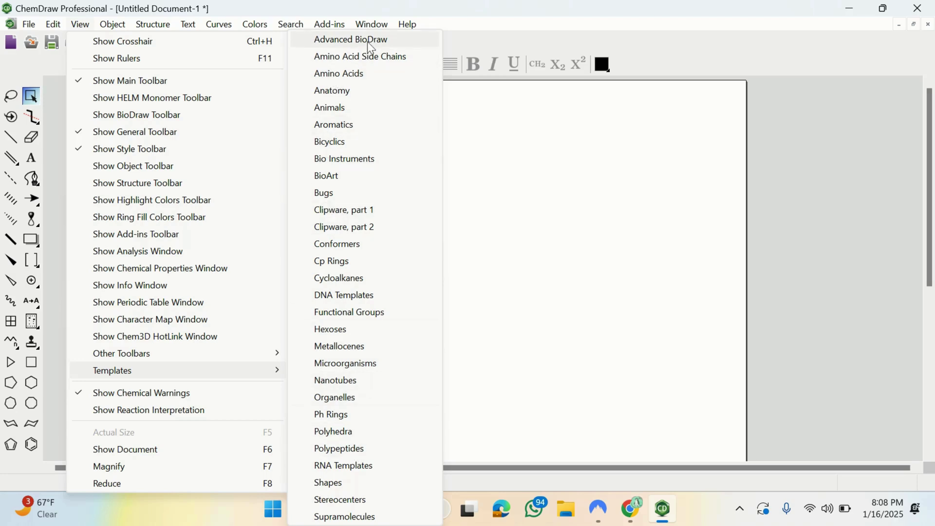
mouse_move(336, 24)
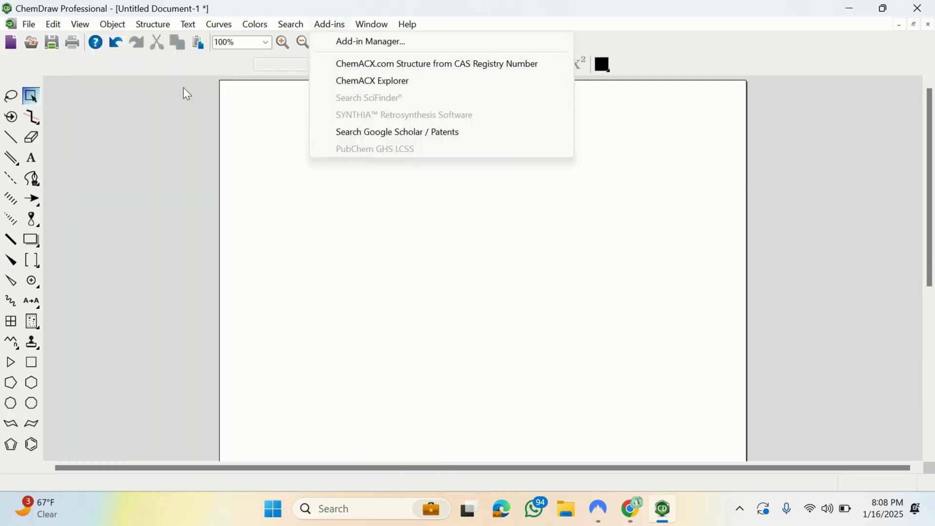
mouse_move(82, 24)
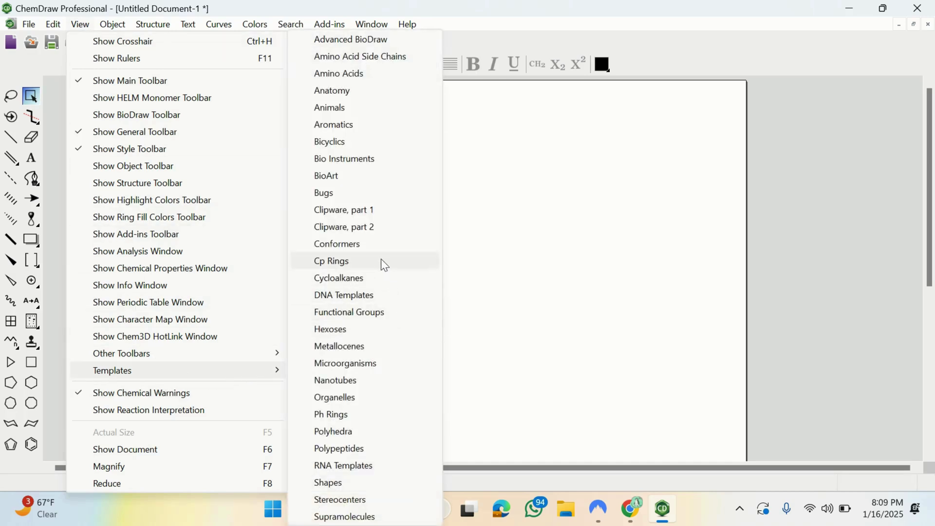
left_click(362, 159)
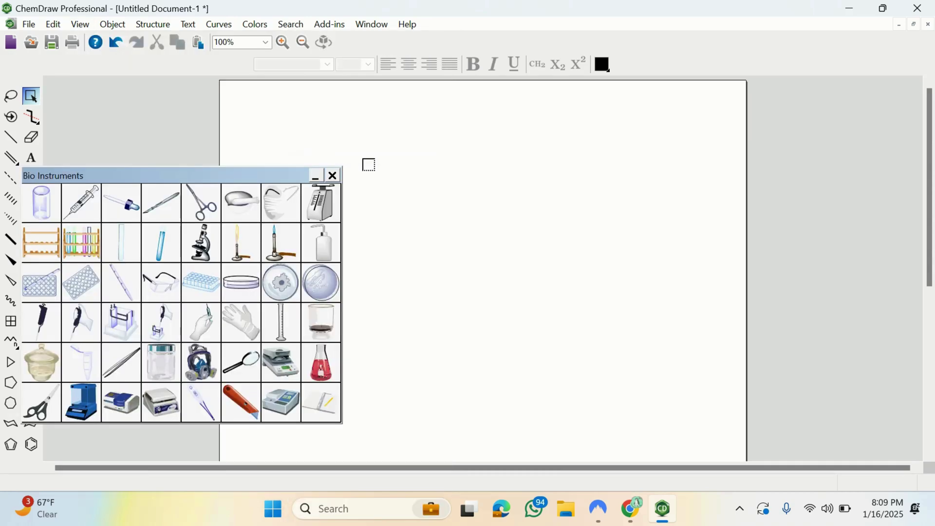
left_click(201, 243)
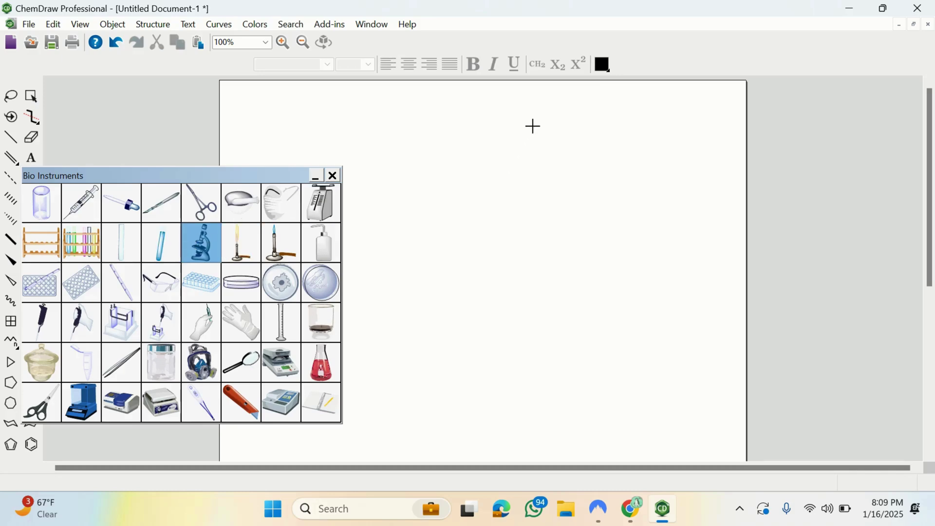
mouse_move(568, 202)
left_mouse_down()
mouse_move(550, 225)
mouse_move(553, 192)
mouse_move(534, 160)
left_mouse_up()
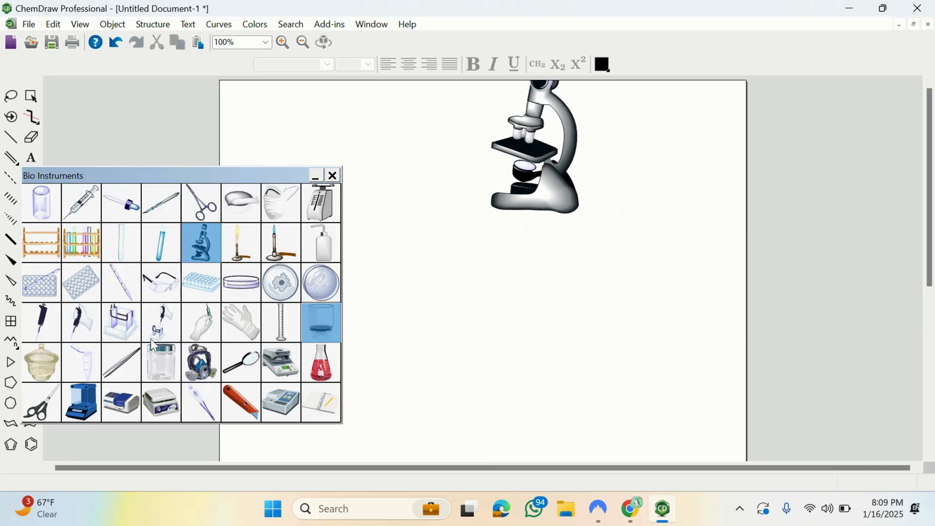
Place the rack of coloured test tubes below the microscope on its left side, and close the Bio Instruments templates
left_click(71, 254)
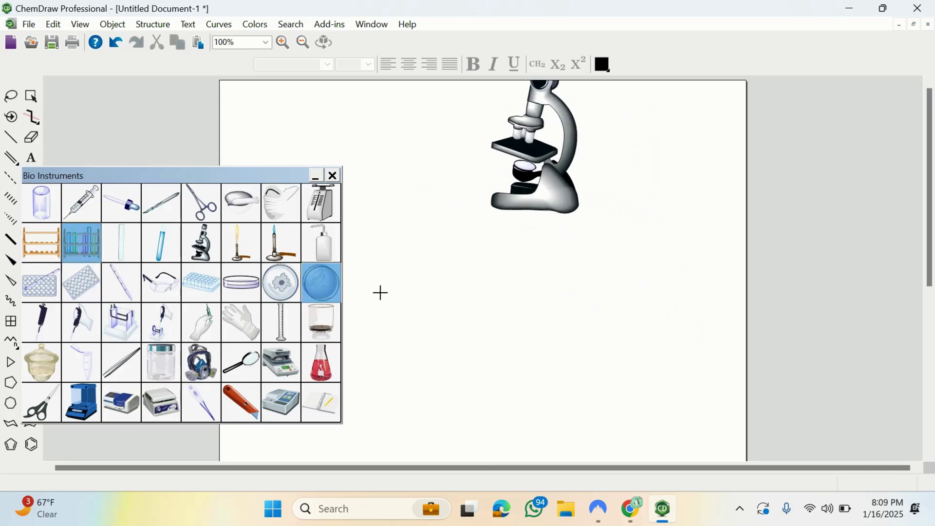
left_click_drag(459, 319, 421, 323)
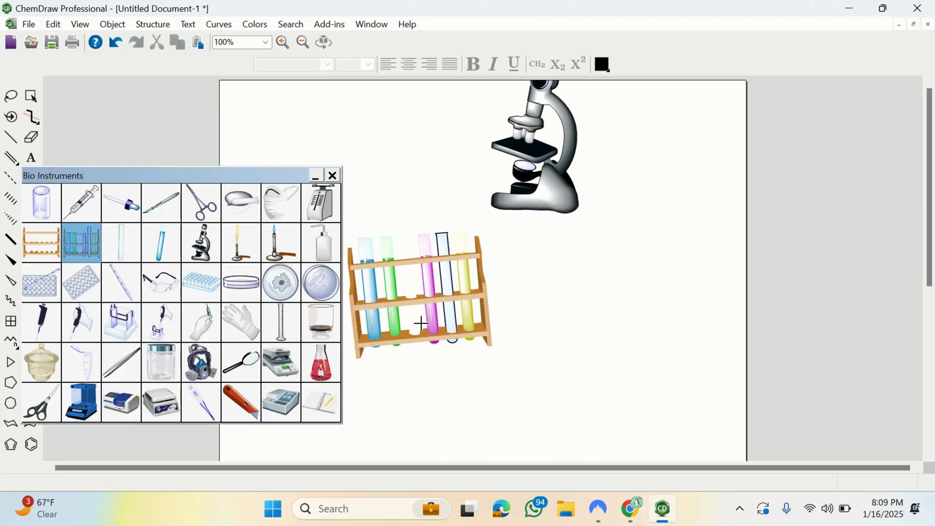
left_click(334, 176)
Move the test tube rack to the upper left area of the page and scale it down
left_click(32, 96)
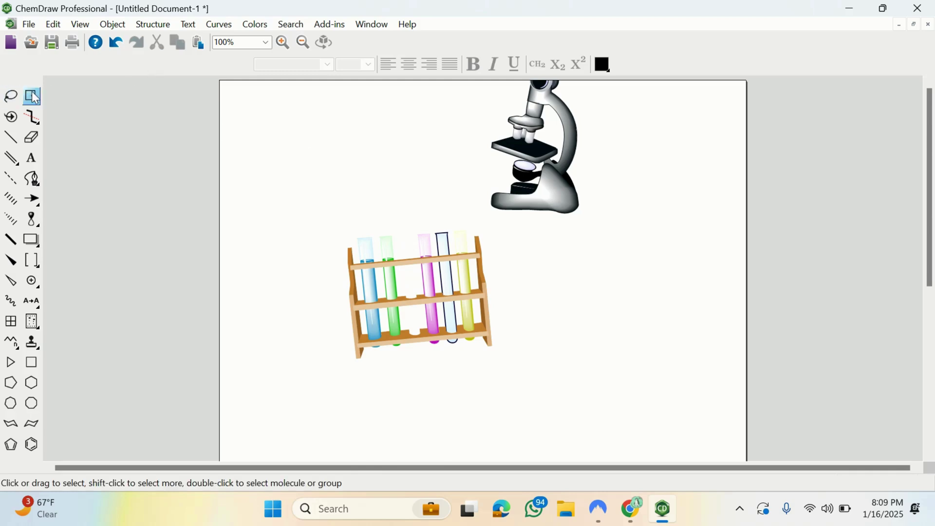
left_click(349, 246)
left_click_drag(368, 253, 267, 142)
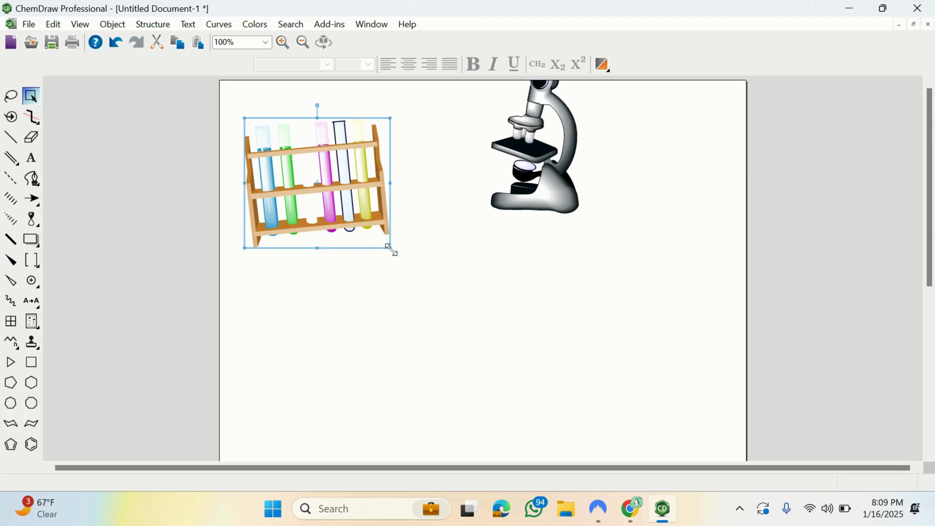
left_click_drag(392, 250, 348, 208)
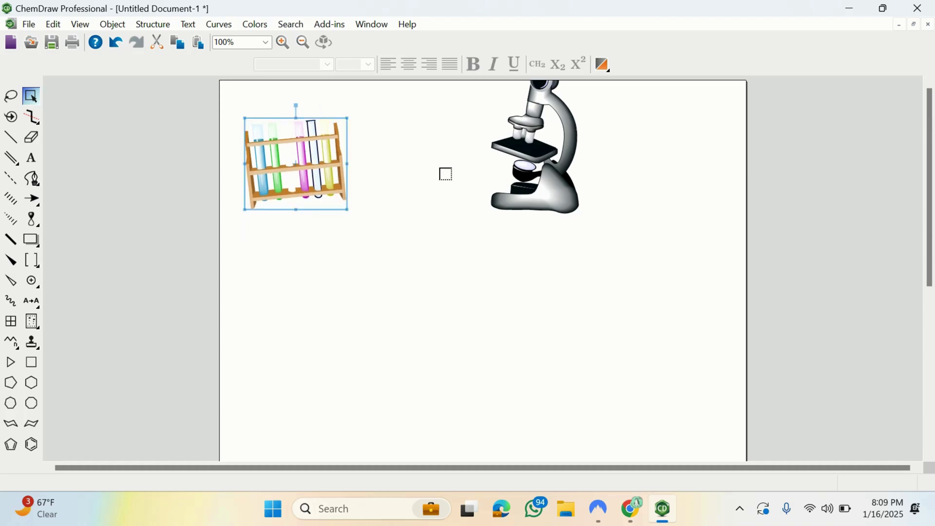
Move the microscope down and slightly left so it sits fully on the page, and deselect it
left_click(555, 160)
left_click_drag(535, 129, 498, 202)
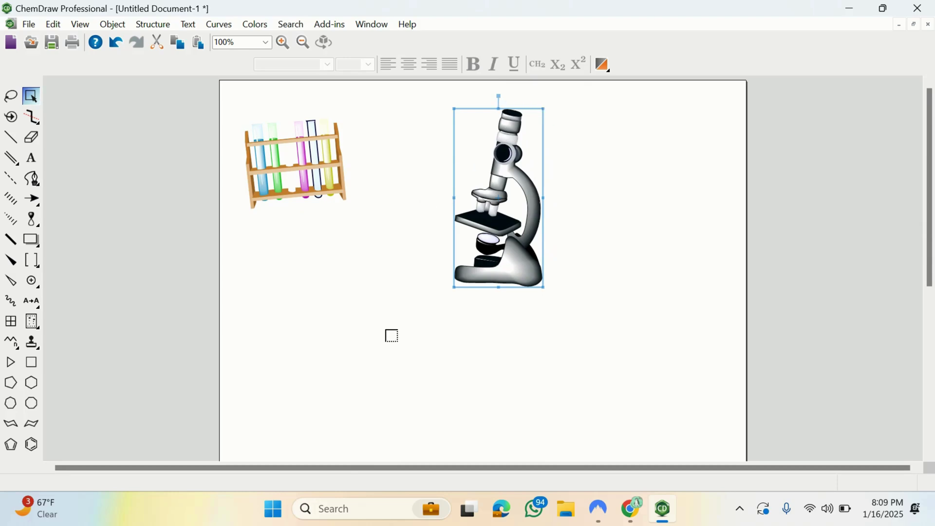
left_click(392, 336)
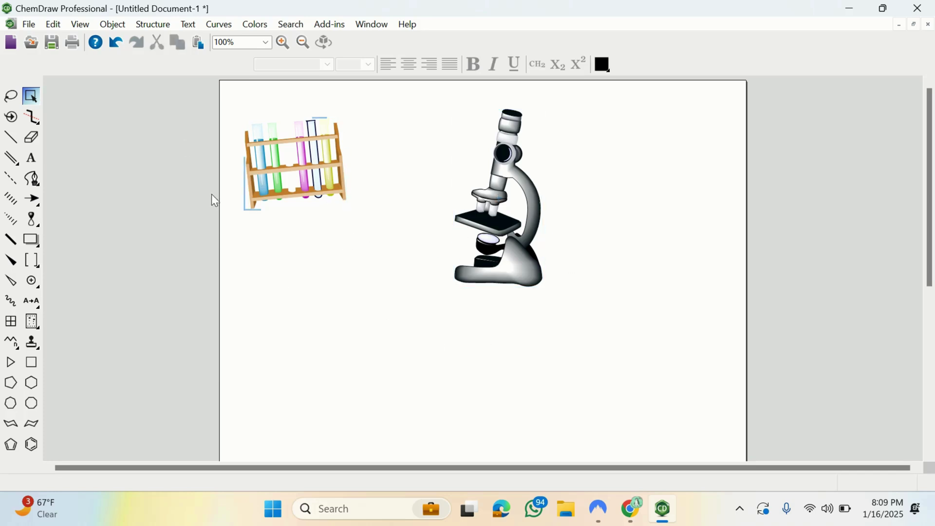
Examine the DNA Templates and BioArt template collections, closing each one without placing anything
right_click(28, 97)
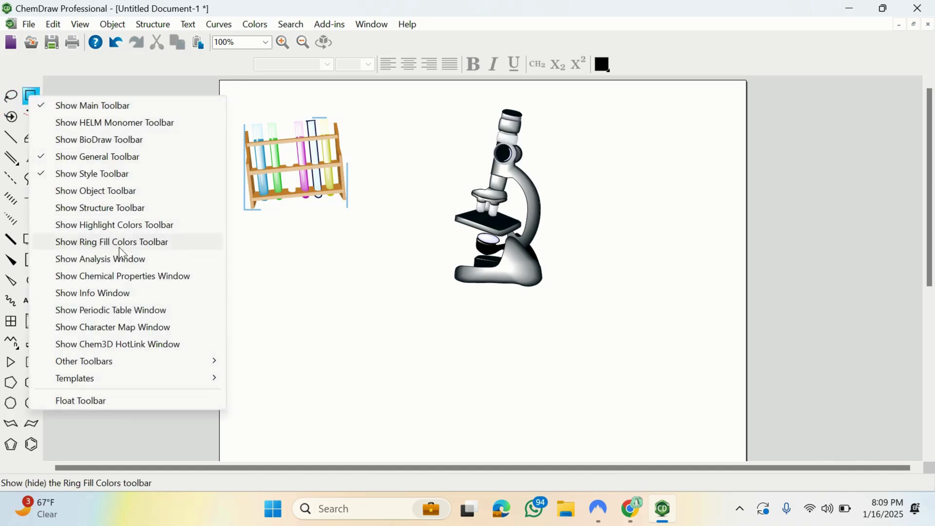
mouse_move(125, 377)
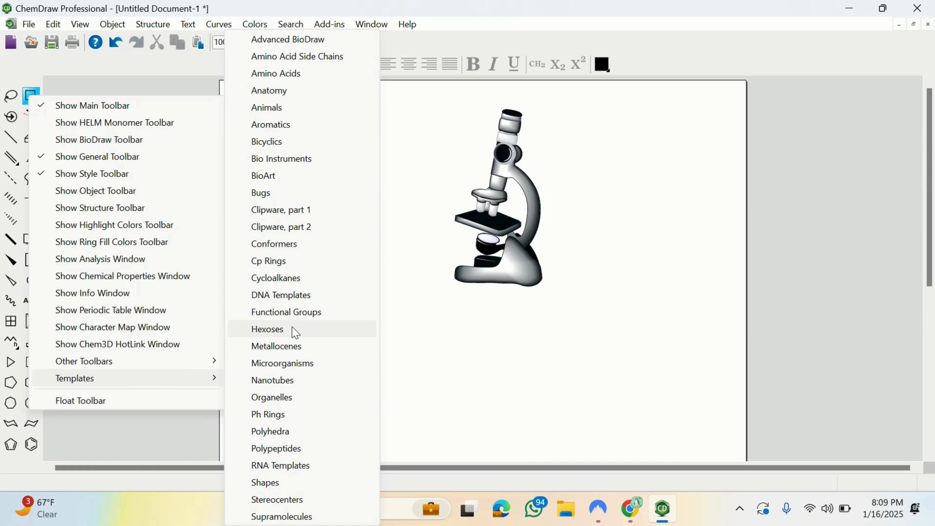
left_click(281, 295)
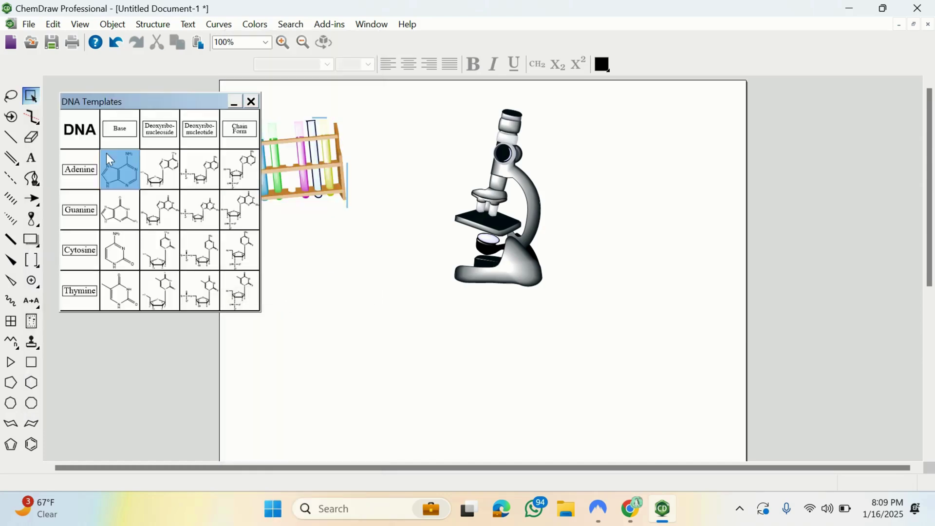
left_click(252, 102)
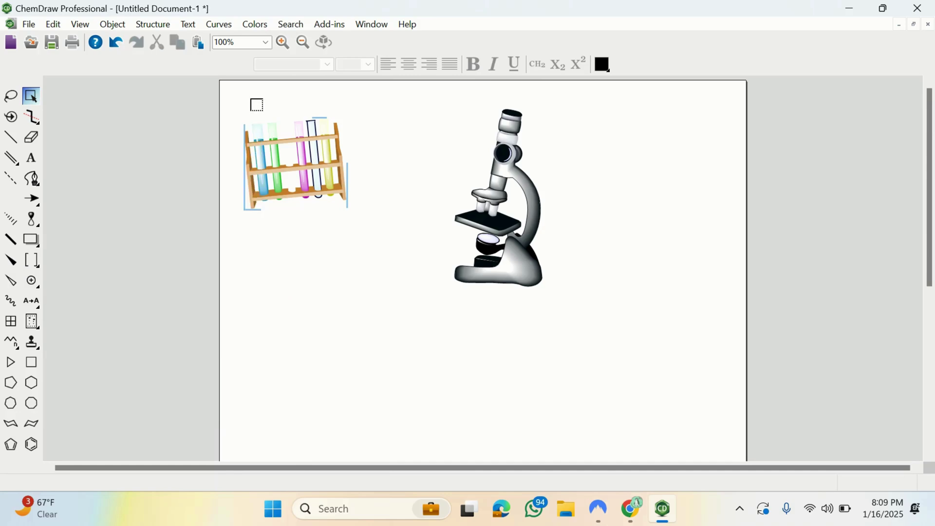
right_click(33, 97)
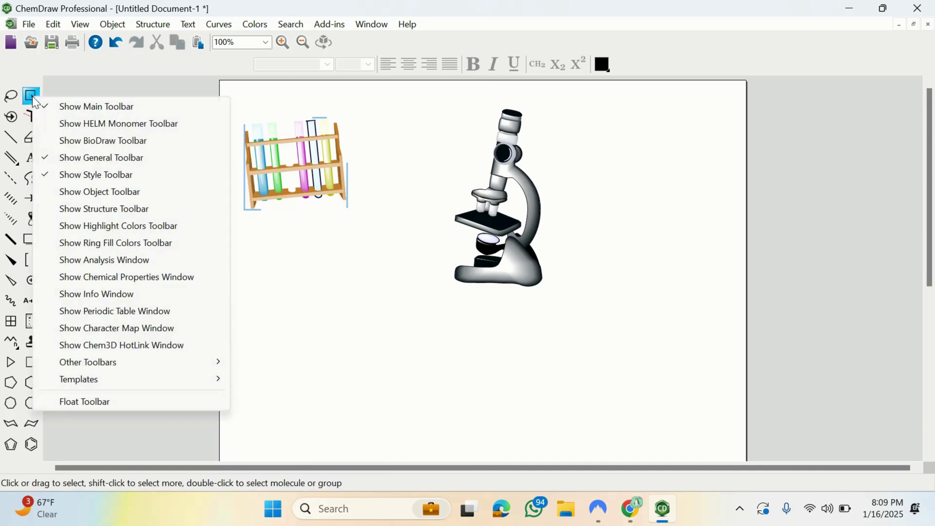
mouse_move(184, 383)
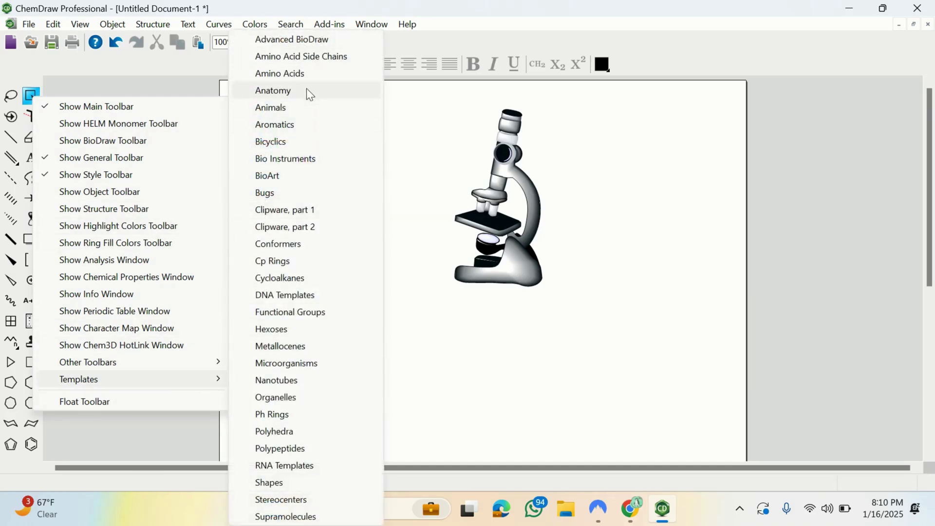
left_click(286, 176)
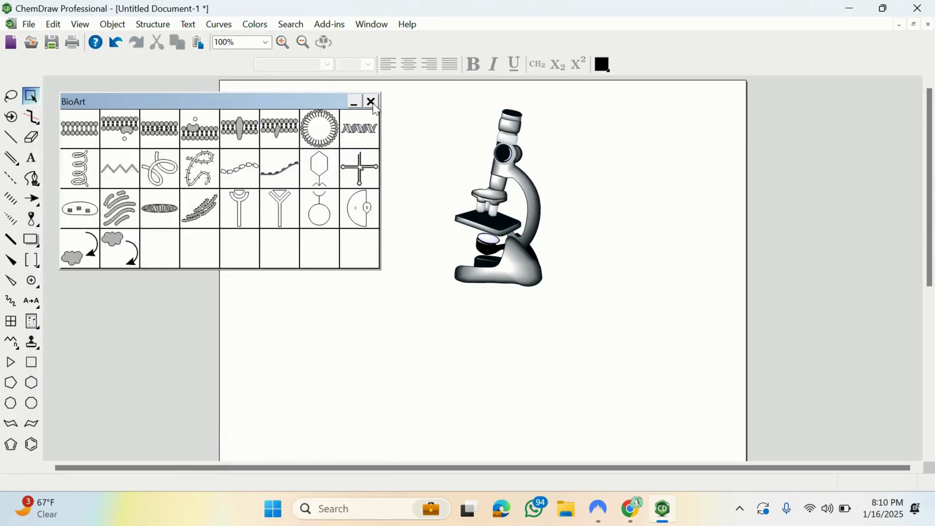
left_click(372, 102)
Delete the test tube rack and the microscope together with one marquee selection
left_click_drag(232, 90, 568, 325)
key("Delete")
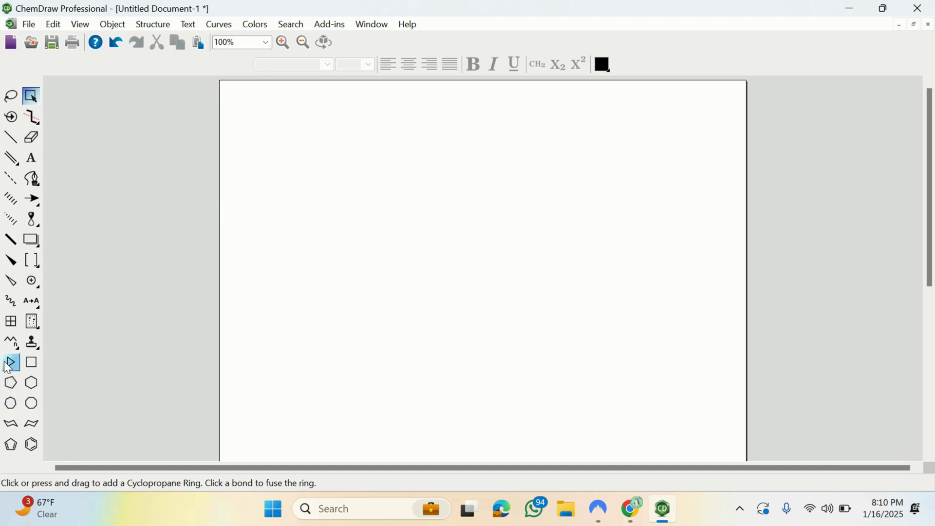
Insert the structure of Quercetin with Convert Name to Structure, pasting the name below the structure
left_click(149, 25)
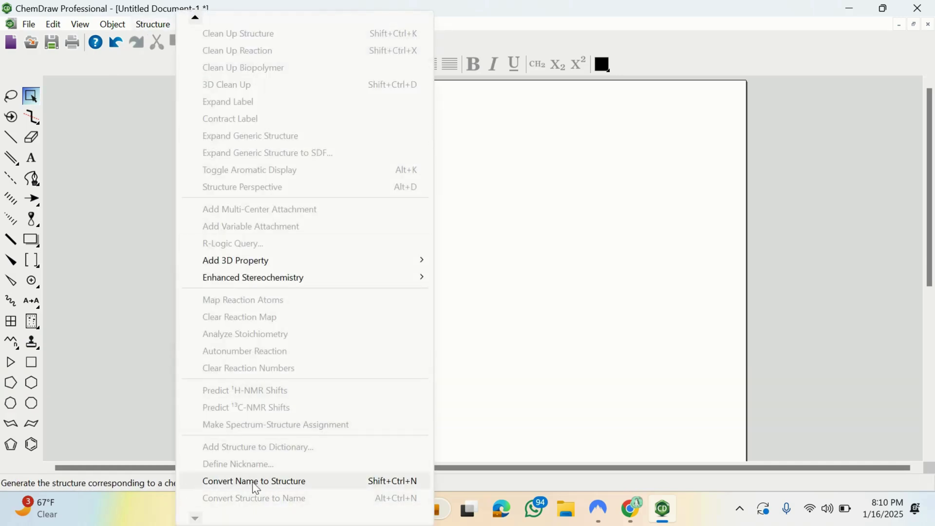
left_click(267, 482)
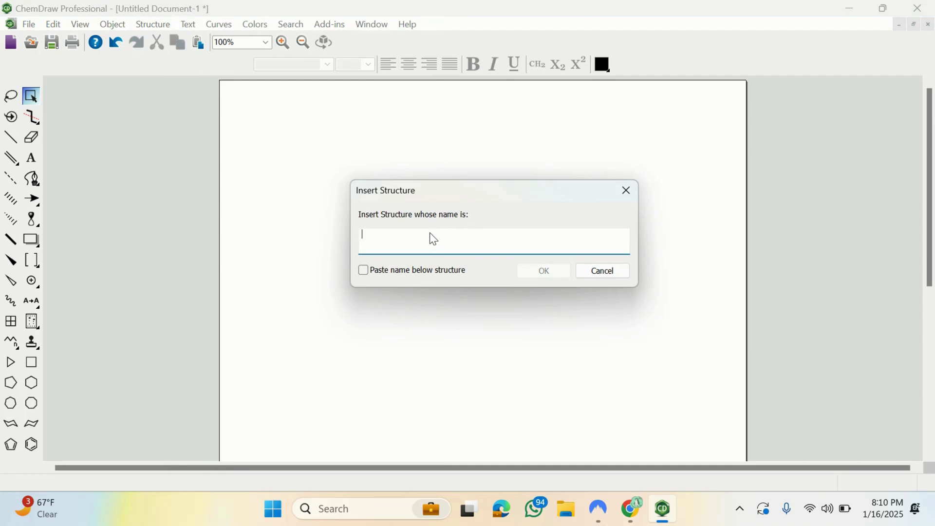
type("Quercetin")
left_click(362, 271)
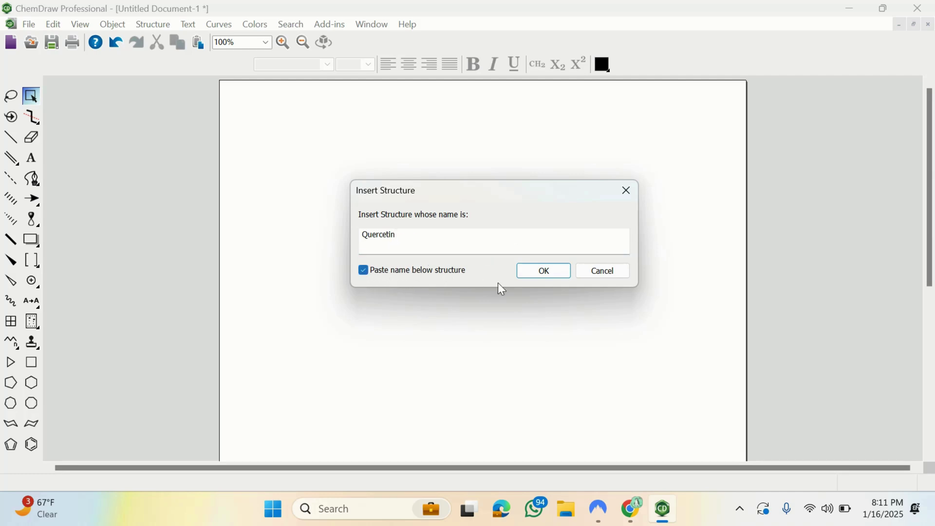
left_click(554, 266)
left_click(666, 320)
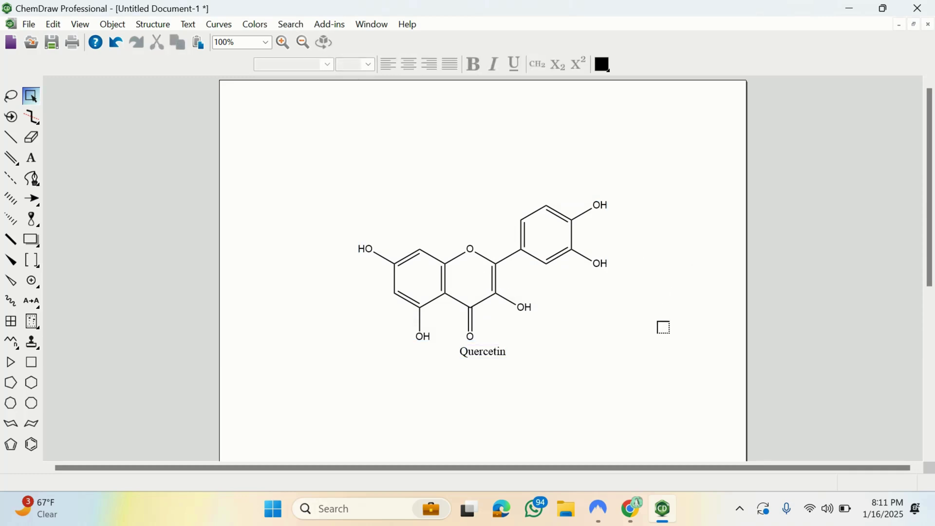
Marquee-select part of the quercetin structure and again the whole structure, clearing the selection each time
left_click_drag(658, 329, 331, 210)
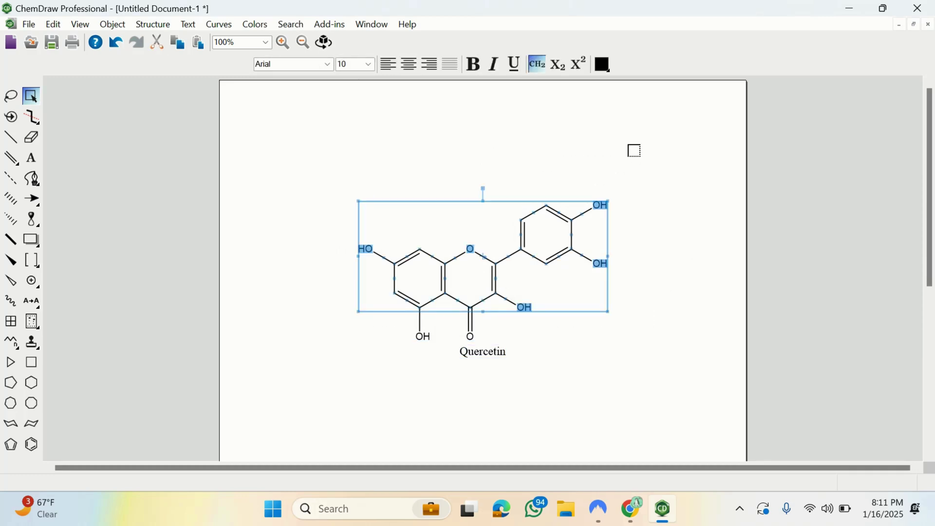
left_click(658, 162)
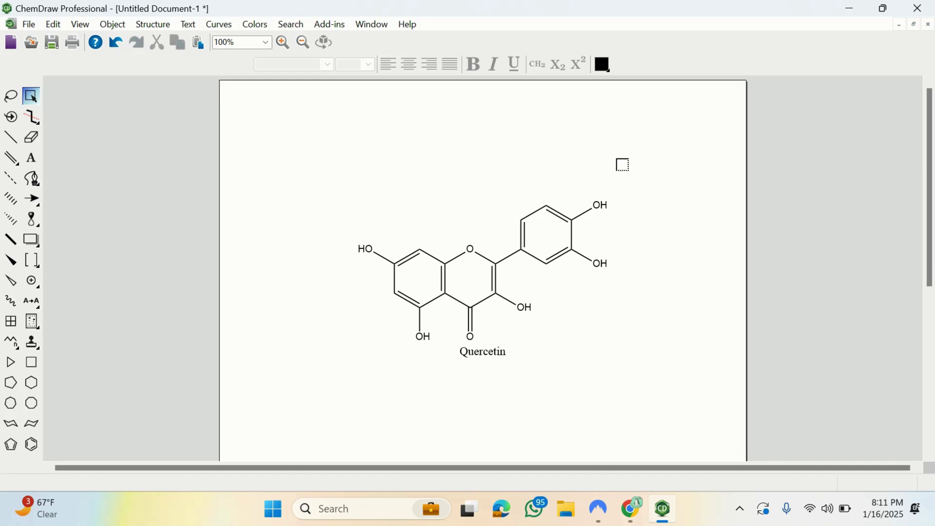
left_click_drag(625, 163, 320, 343)
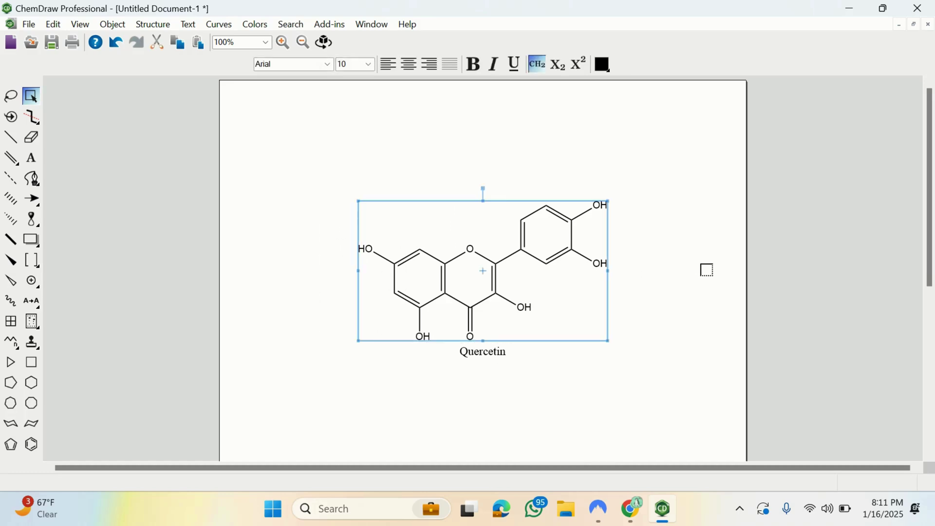
left_click(707, 269)
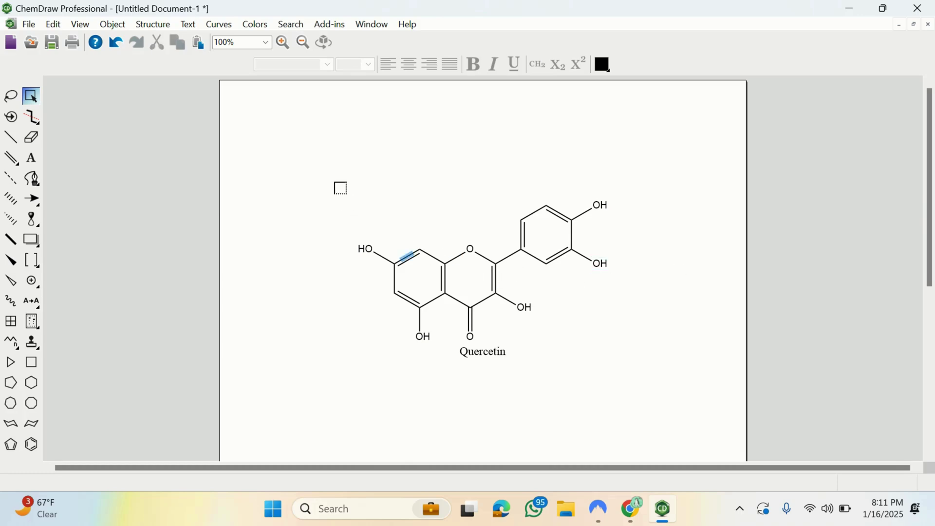
Select the entire quercetin structure without its name label, and view the commands available for the selection
left_click_drag(336, 171, 468, 215)
left_click_drag(315, 131, 626, 345)
right_click(482, 255)
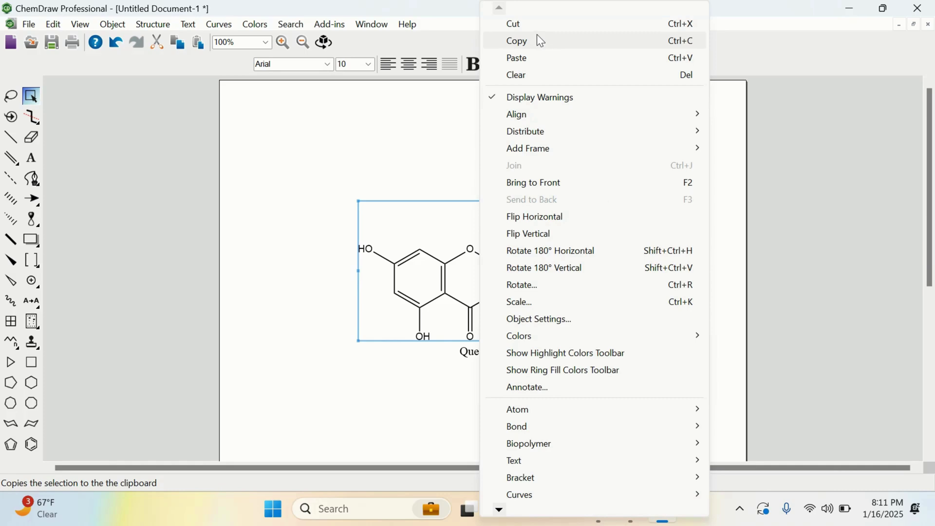
left_click(374, 381)
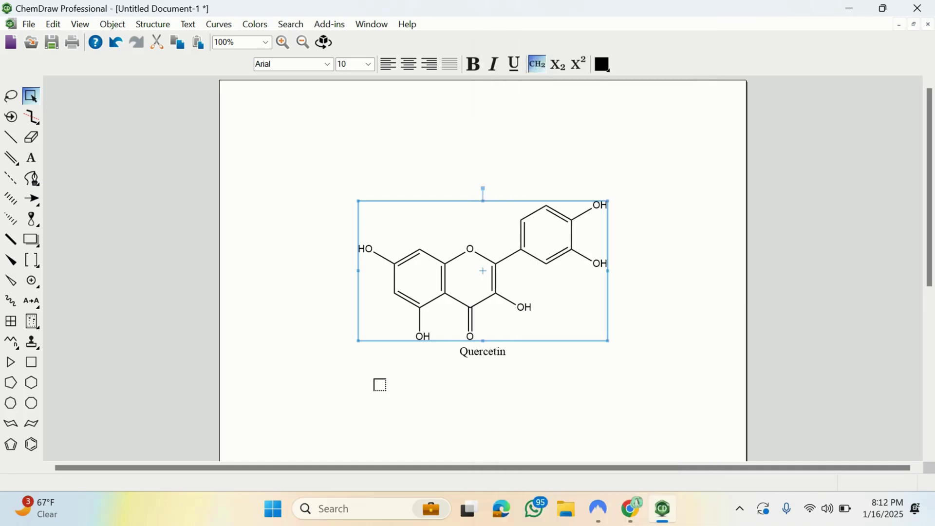
Select the whole quercetin structure without its name label and run Check Structure on it, then dismiss the report
left_click(375, 380)
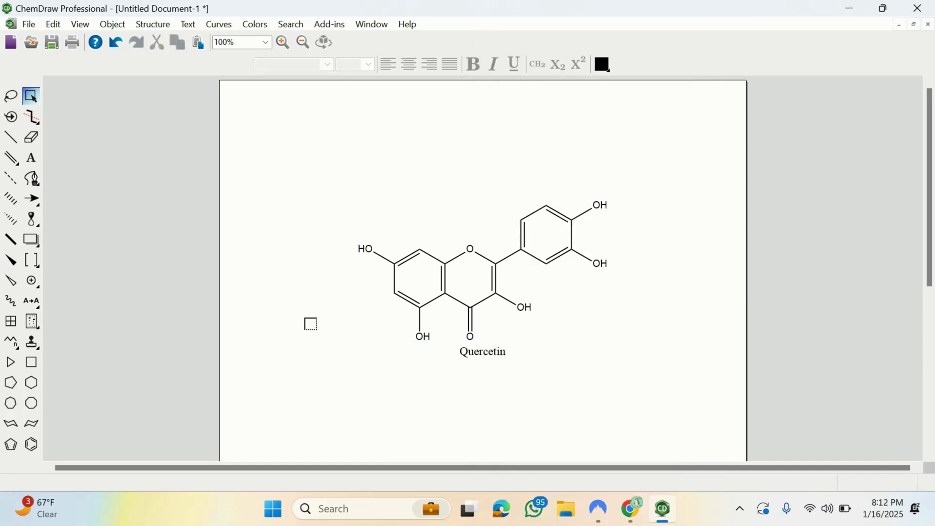
left_click_drag(318, 171, 332, 235)
left_click_drag(337, 155, 633, 343)
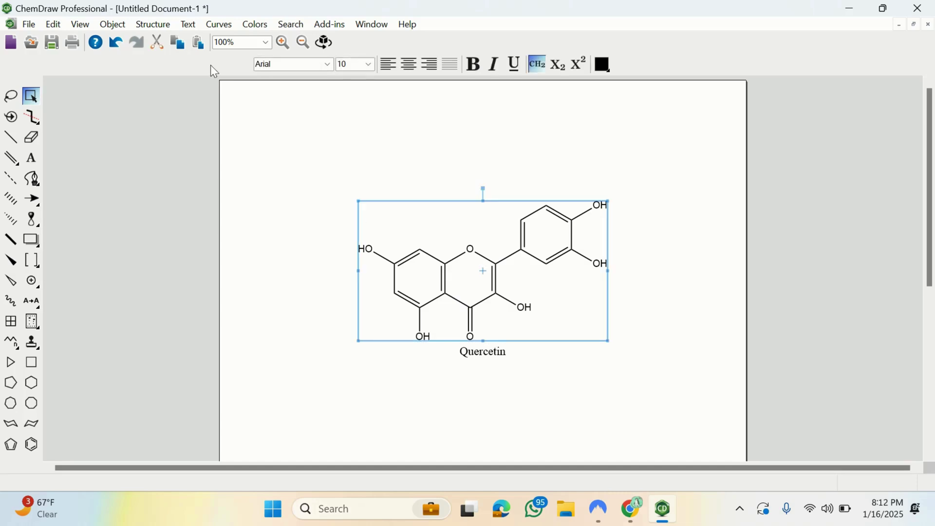
left_click(156, 24)
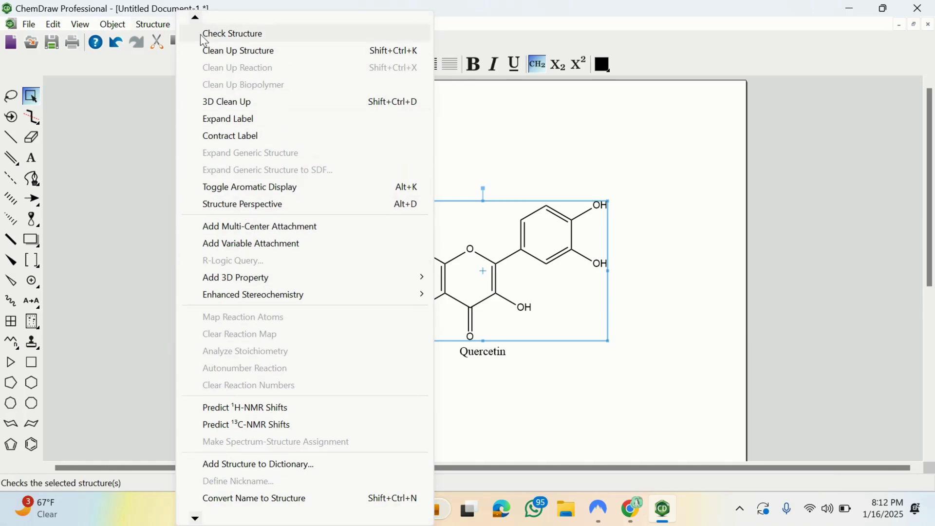
left_click(312, 38)
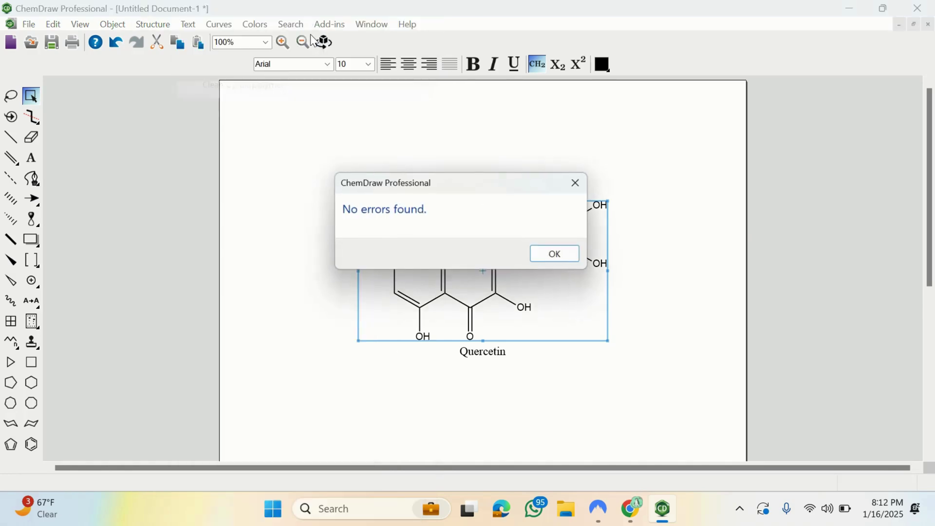
left_click(578, 182)
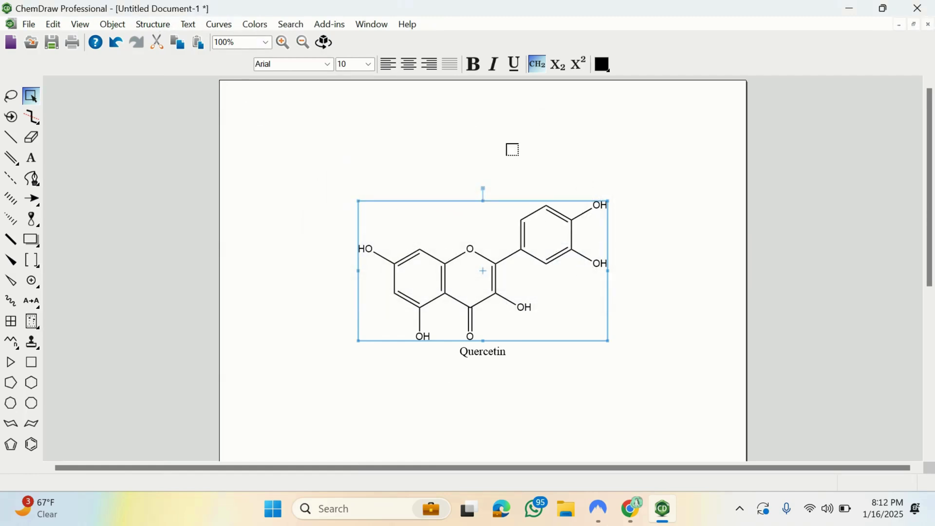
Apply Clean Up Structure to the selected quercetin structure and clear the selection
left_click(153, 25)
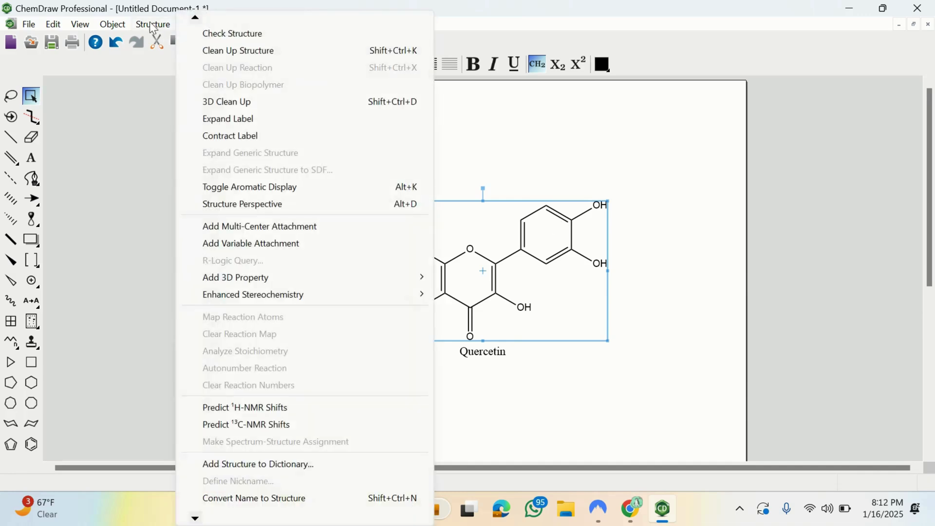
left_click(266, 50)
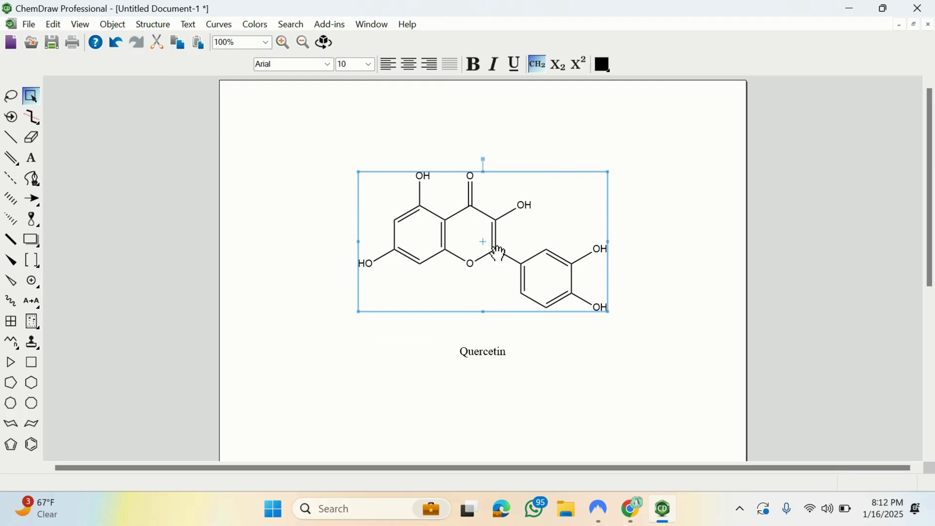
left_click(653, 218)
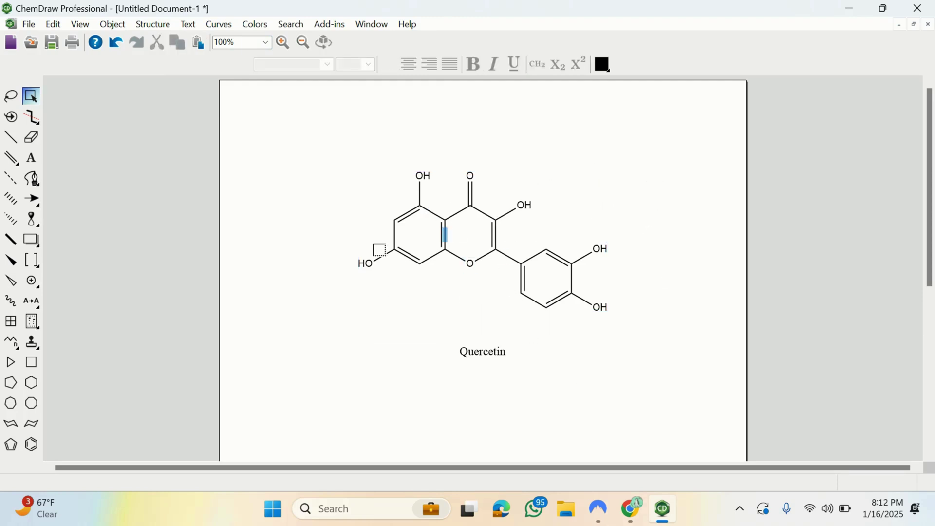
Select the cleaned-up quercetin structure and predict its 1H-NMR shifts, viewing the ChemNMR estimation
left_click_drag(323, 164, 668, 320)
left_click(155, 23)
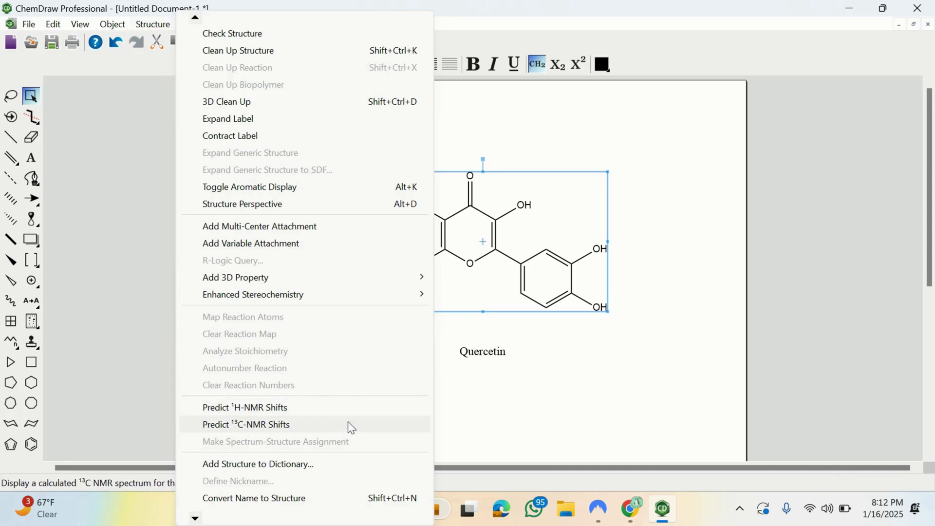
left_click(286, 405)
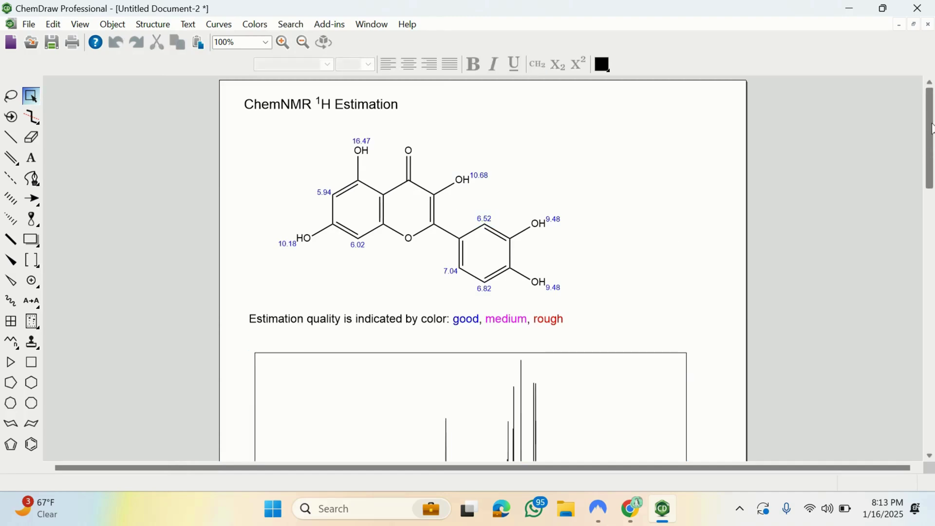
left_click_drag(931, 129, 933, 47)
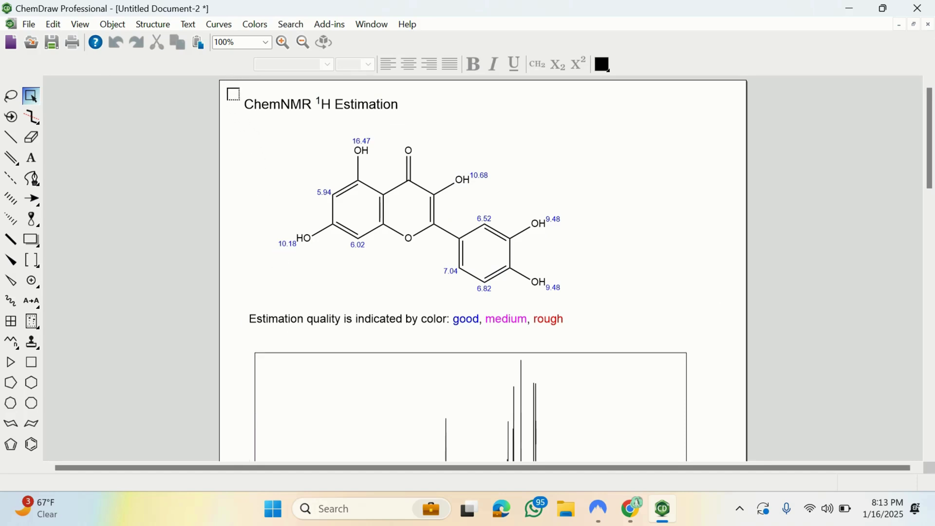
Delete the ChemNMR 1H estimation content, including the structure and spectrum, with one marquee selection
left_click_drag(238, 87, 741, 524)
key("Delete")
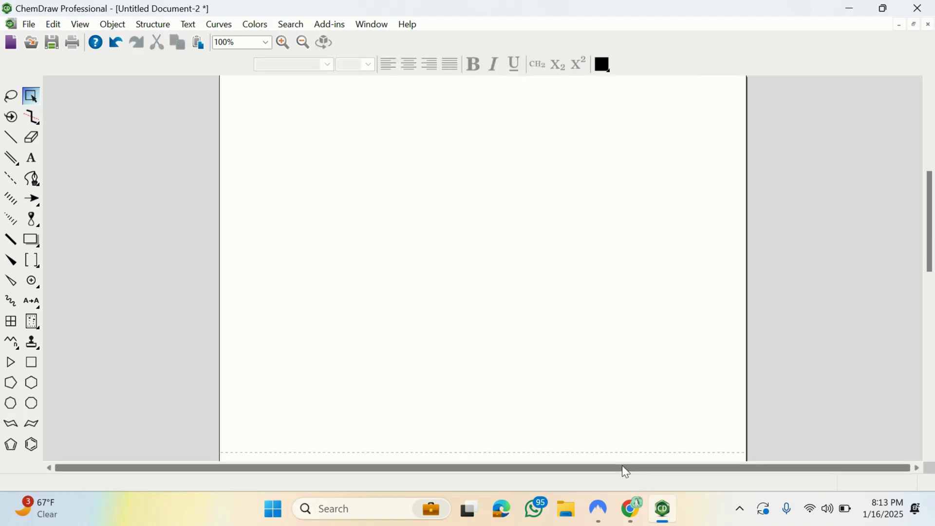
scroll(548, 313, "up", 5)
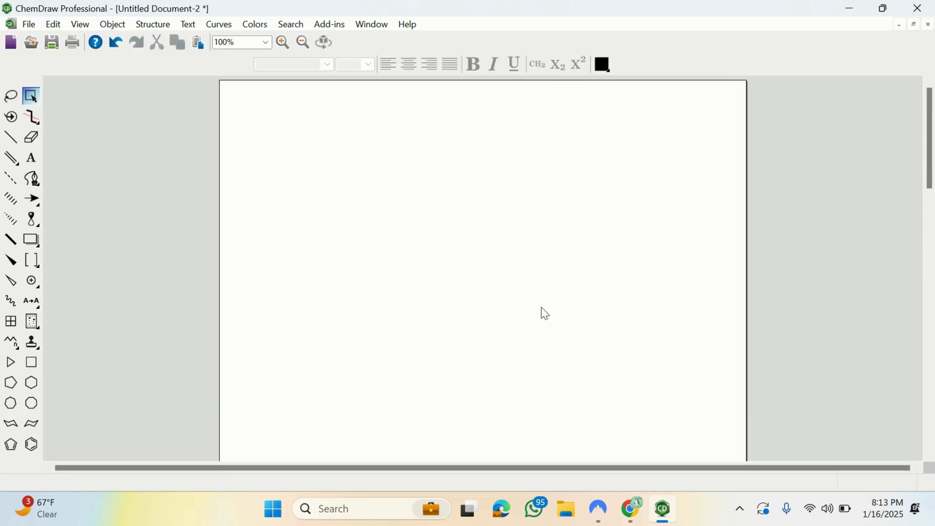
Insert Quercetin into the emptied document with Convert Name to Structure, pasting the name below the structure
left_click(153, 24)
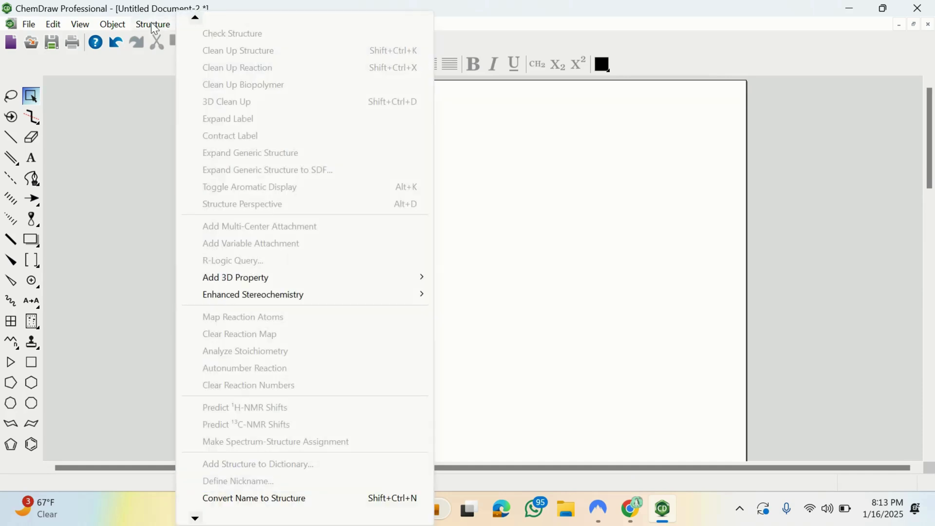
left_click(270, 508)
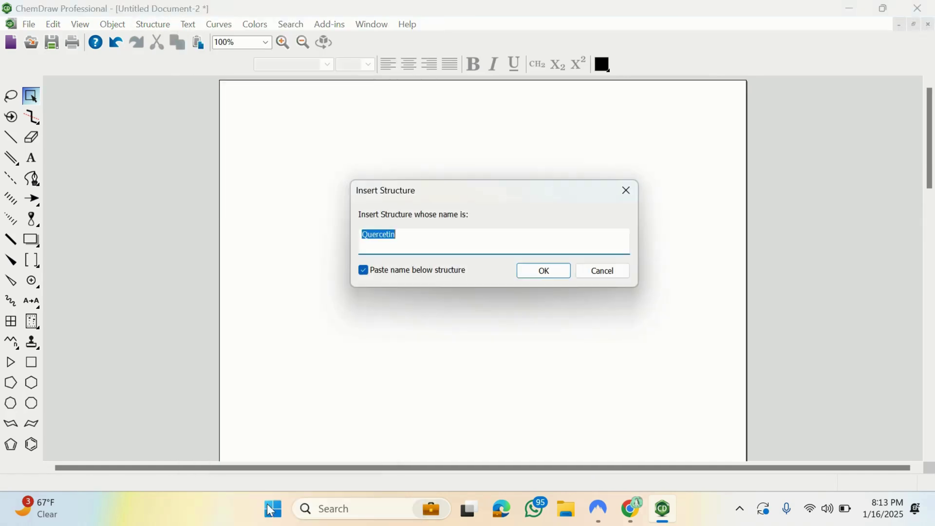
left_click(539, 266)
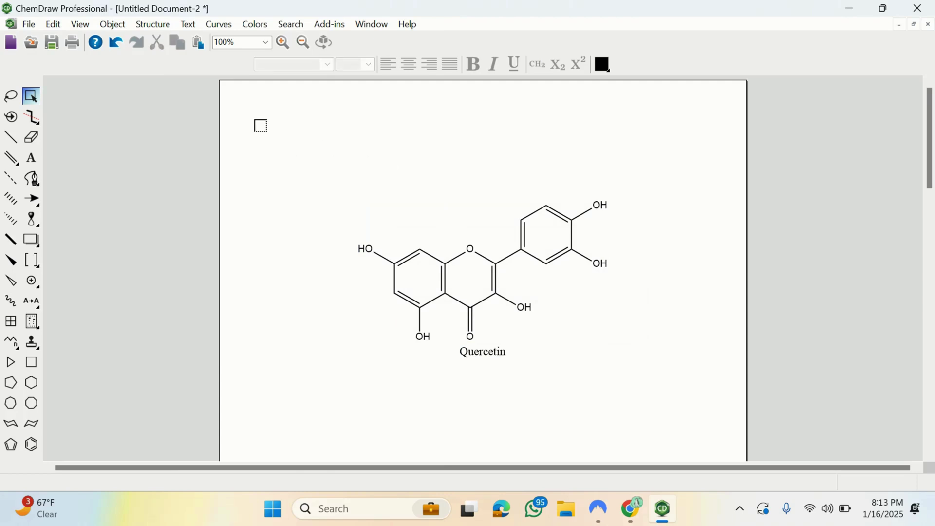
View the structure commands available with nothing selected and with the newly inserted quercetin structure selected, then clear the selection
left_click(152, 24)
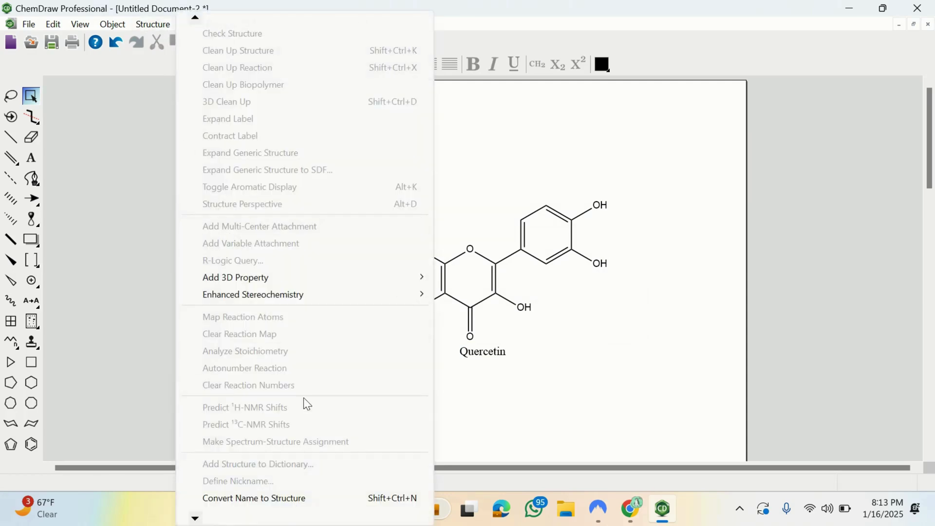
scroll(306, 413, "down", 1)
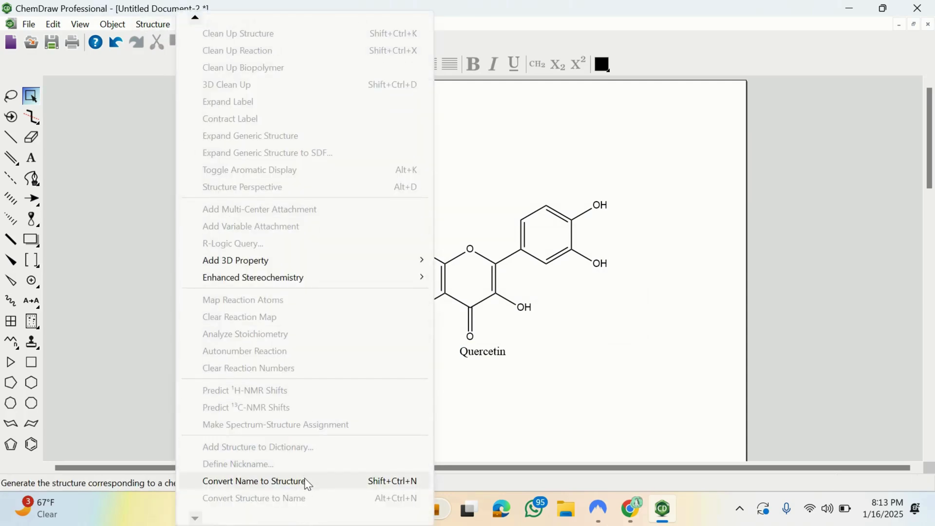
left_click(616, 274)
left_click_drag(634, 161, 349, 350)
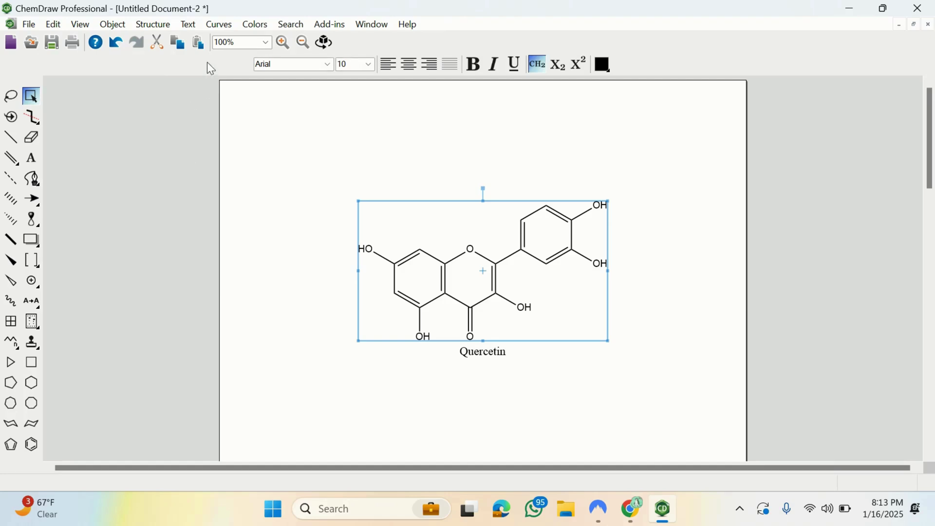
left_click(153, 27)
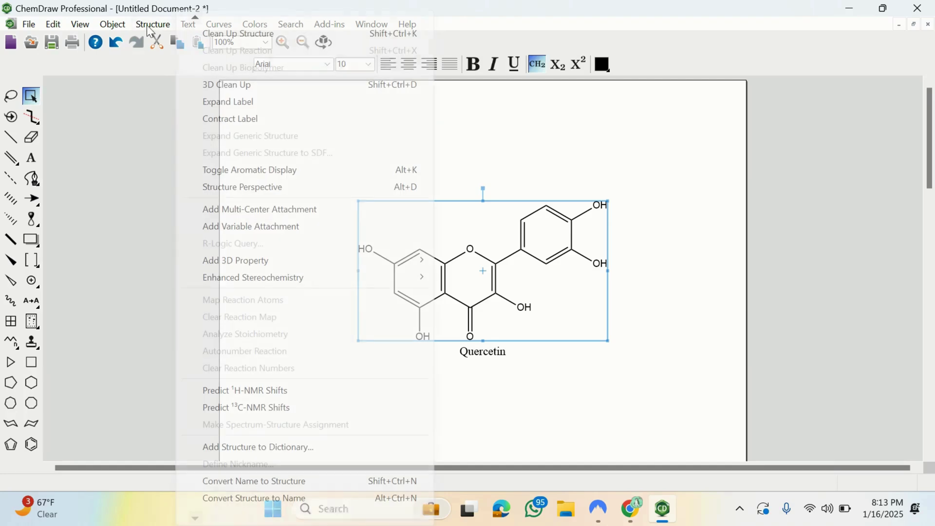
left_click(514, 151)
left_click(515, 151)
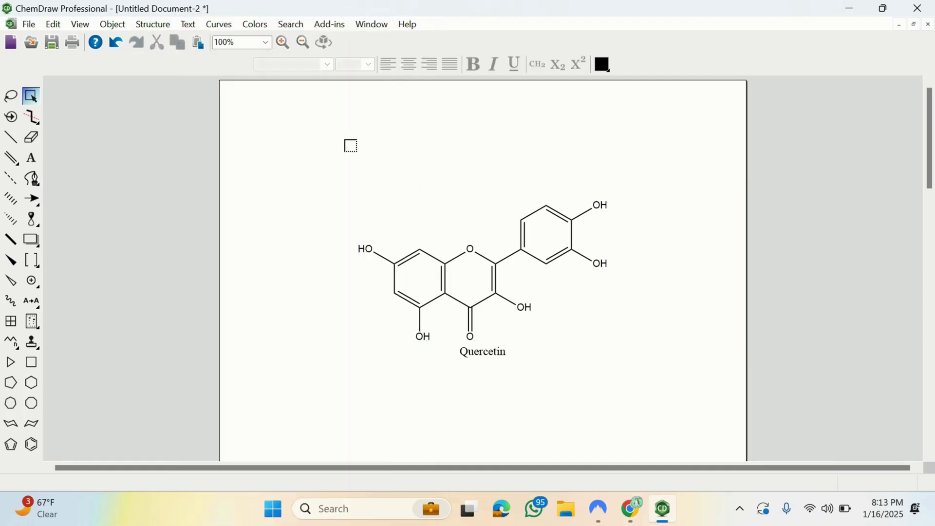